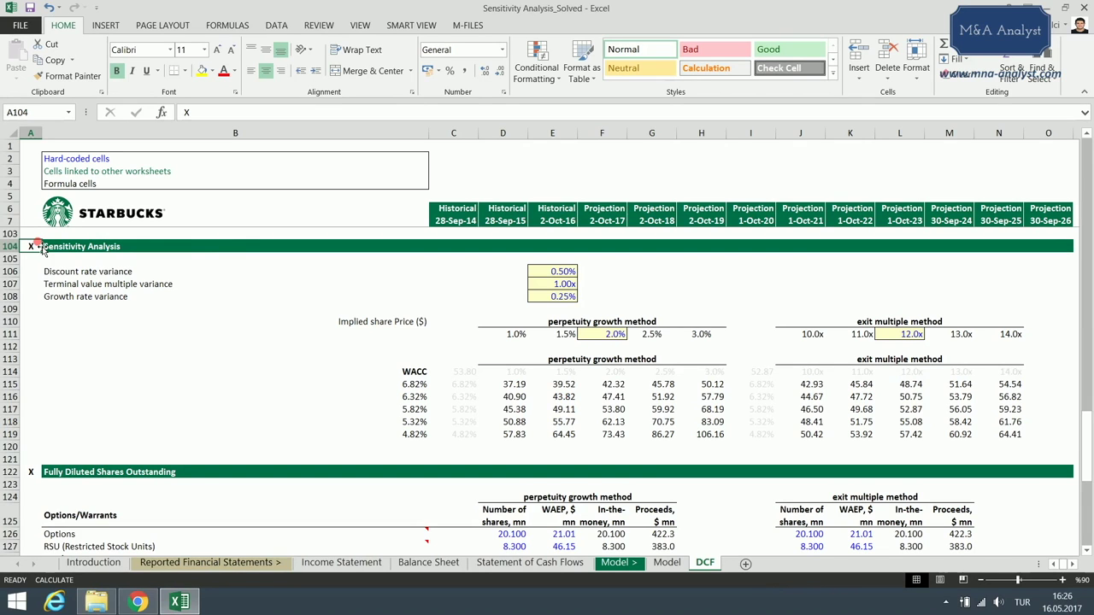
- Review the three sensitivity variance inputs, starting with the 0.50% discount rate variance
left_click_drag(128, 272, 128, 298)
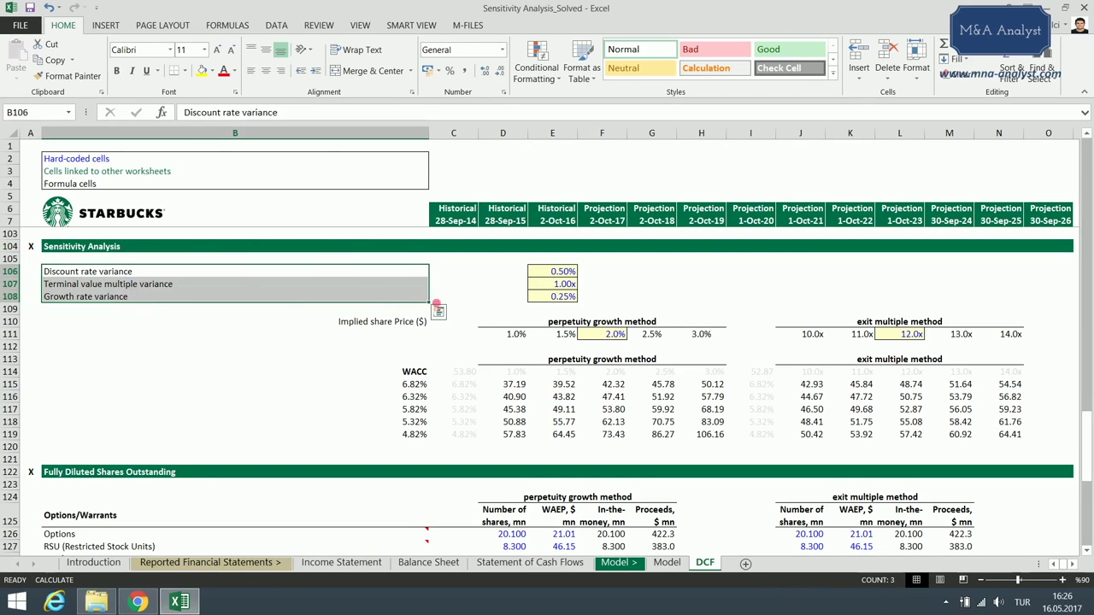
left_click(567, 272)
left_click(598, 272)
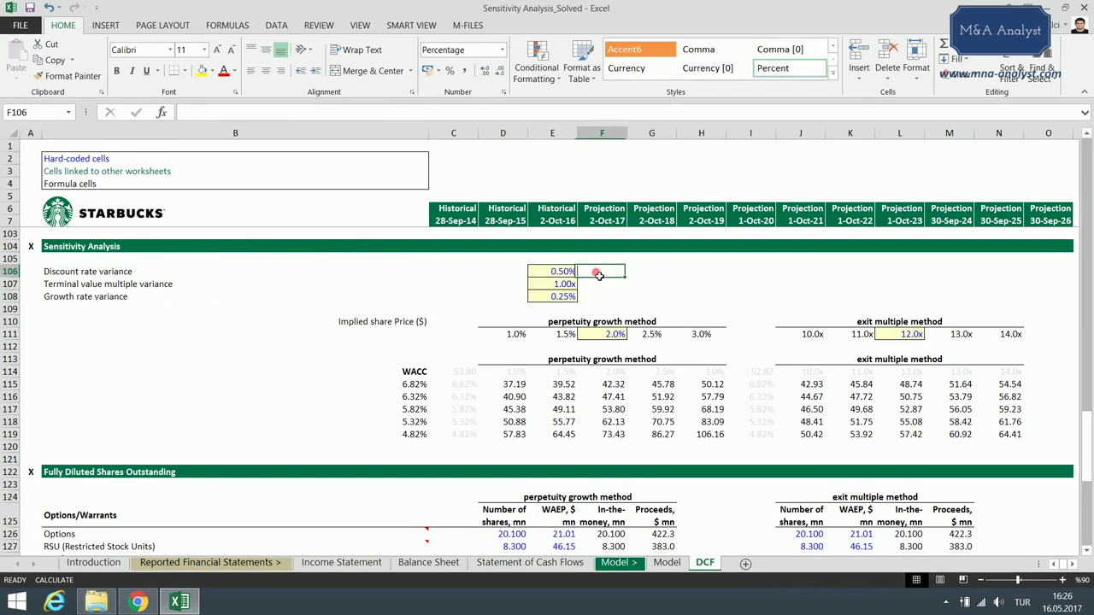
left_click(229, 271)
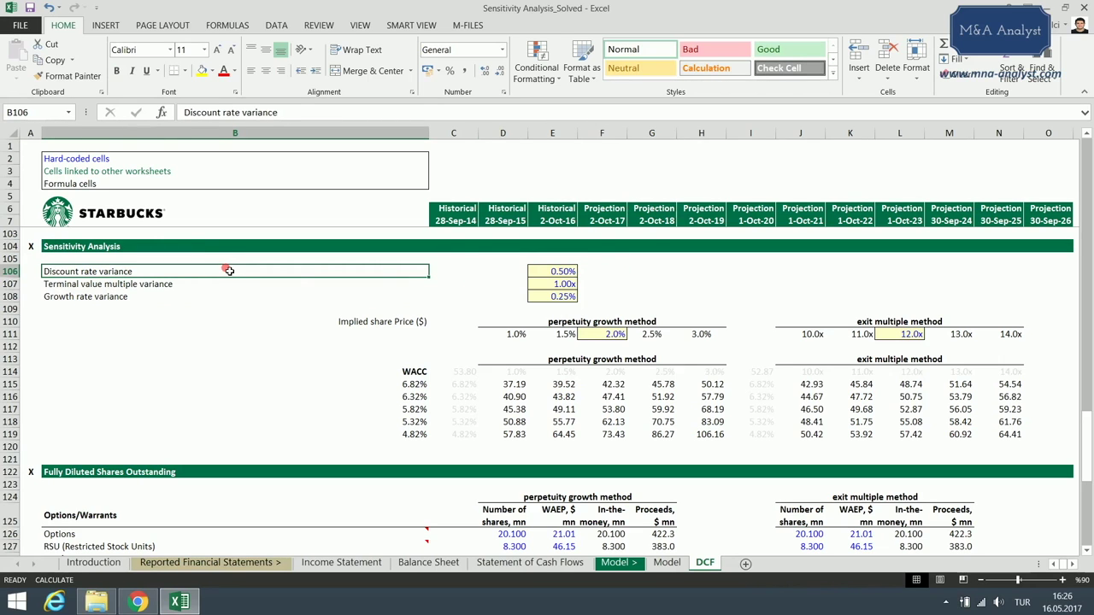
left_click(556, 272)
- Select the WACC values B115:B119 and make the 5.82% base case bold
left_click_drag(416, 385, 415, 434)
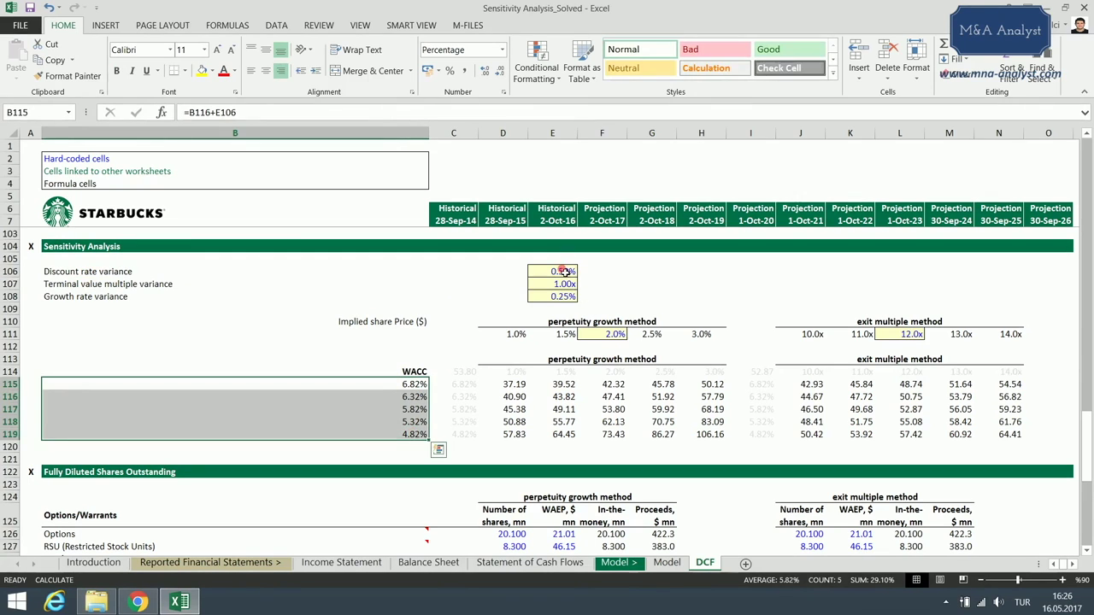
left_click(565, 272)
left_click_drag(419, 385, 422, 434)
left_click(421, 410)
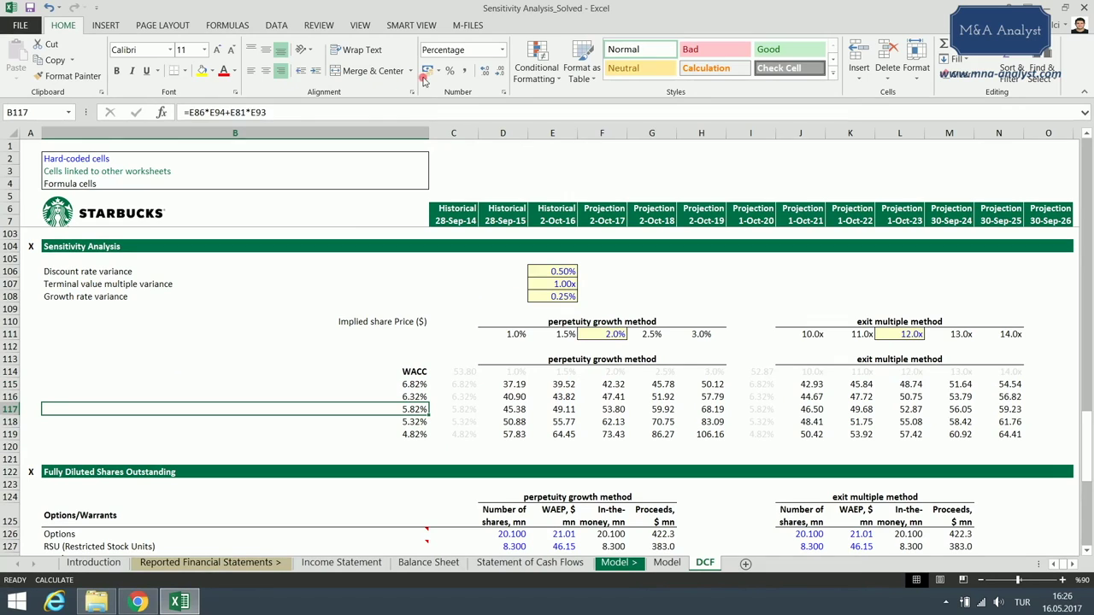
left_click(118, 71)
- Check the 0.50% discount rate step against the WACC step formula in B115
left_click(558, 273)
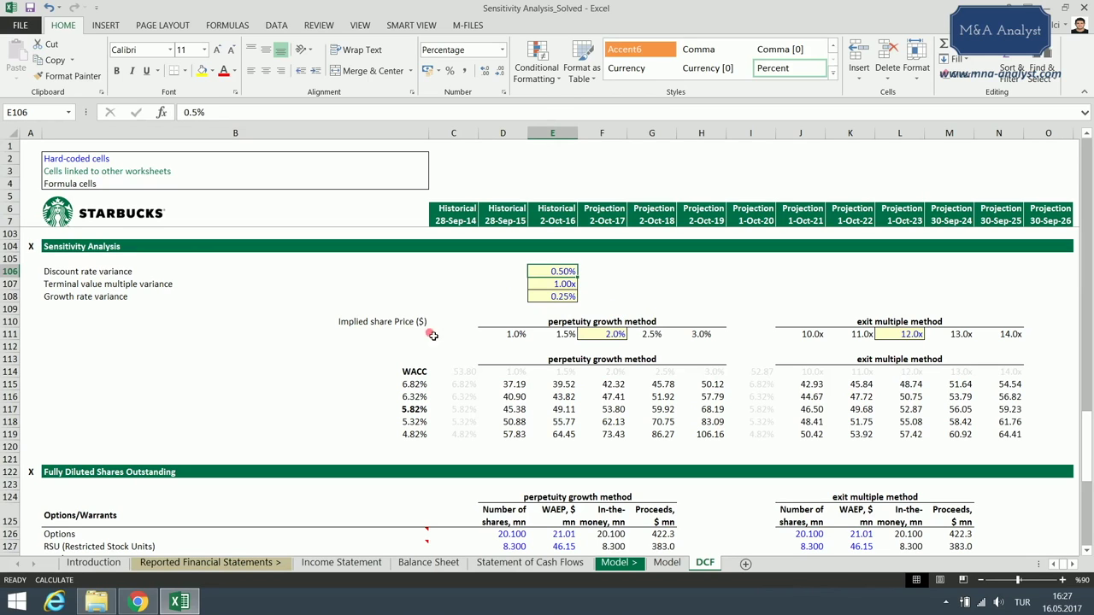
left_click_drag(417, 384, 419, 431)
key("F2")
left_click(552, 272)
left_click(653, 274)
- Check the 1.00x terminal value multiple variance row
left_click(175, 285)
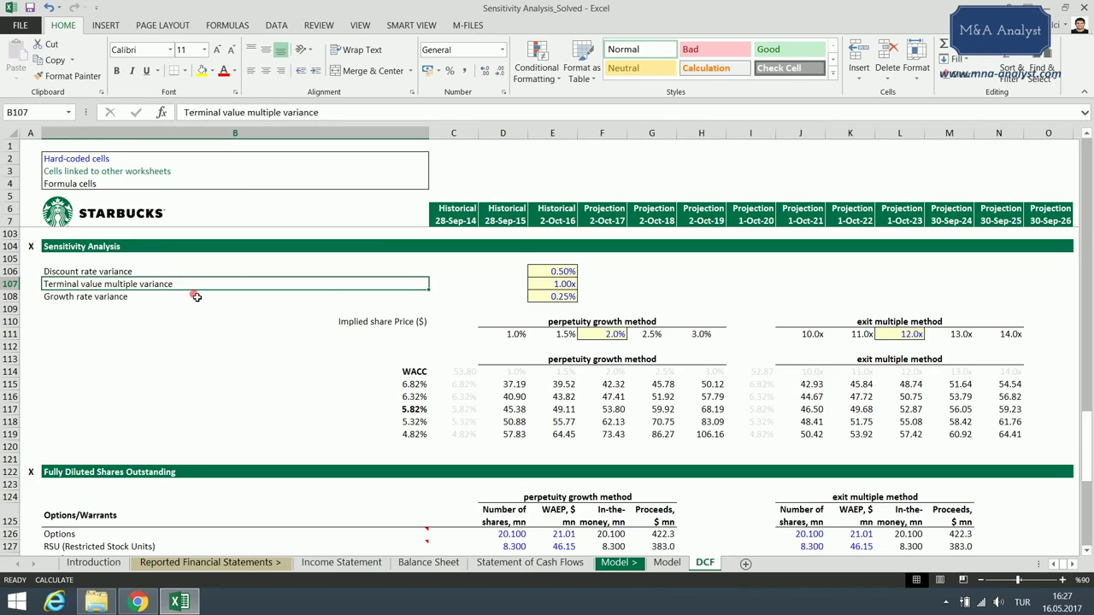
left_click(564, 285)
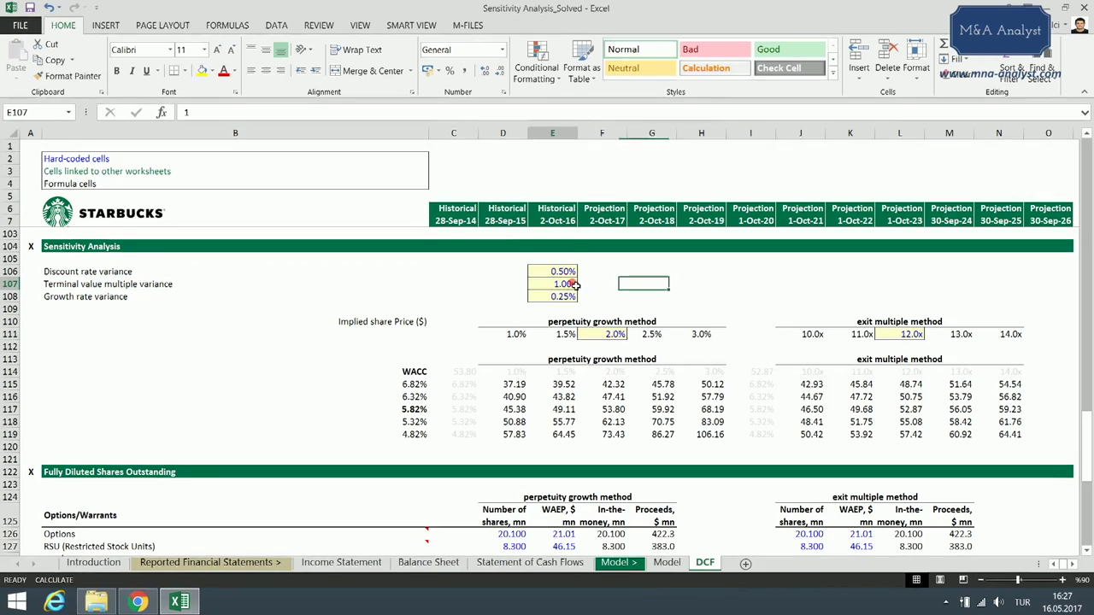
left_click(193, 286)
left_click_drag(430, 287, 571, 287)
left_click(571, 287)
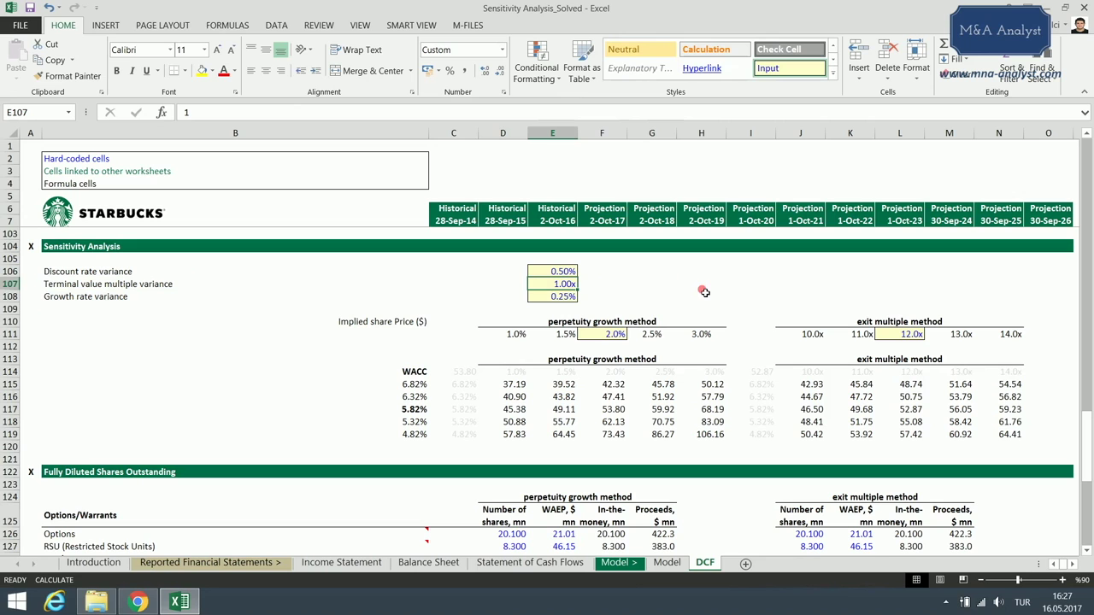
- Review the 12.0x base exit multiple and the perpetuity growth and exit multiple price tables
left_click(904, 333)
left_click_drag(420, 323, 709, 434)
left_click_drag(778, 327, 1018, 434)
left_click(382, 324)
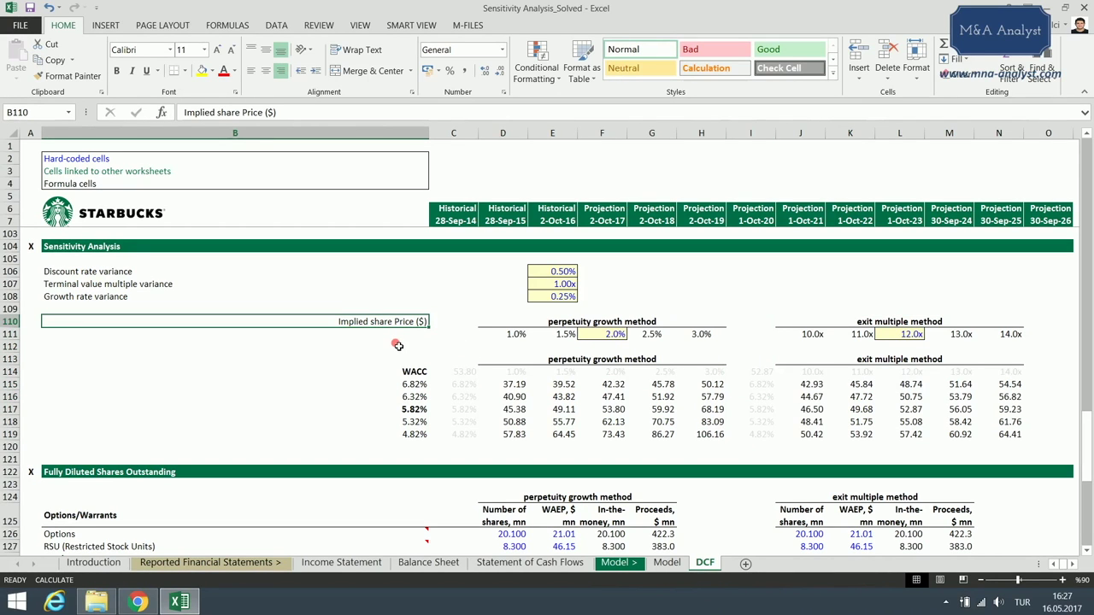
left_click(877, 322)
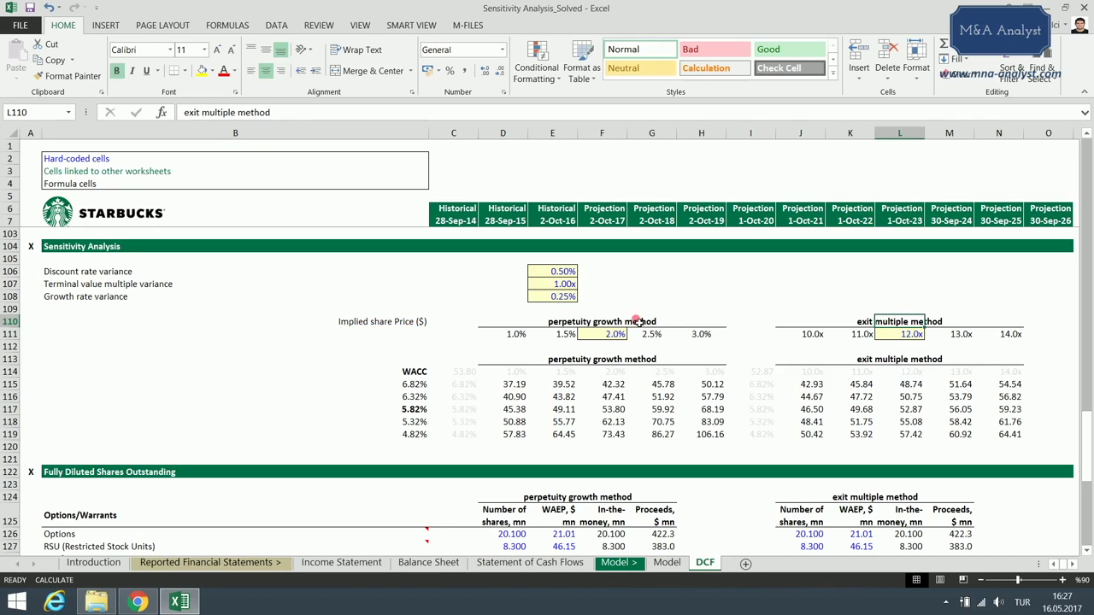
left_click(611, 322)
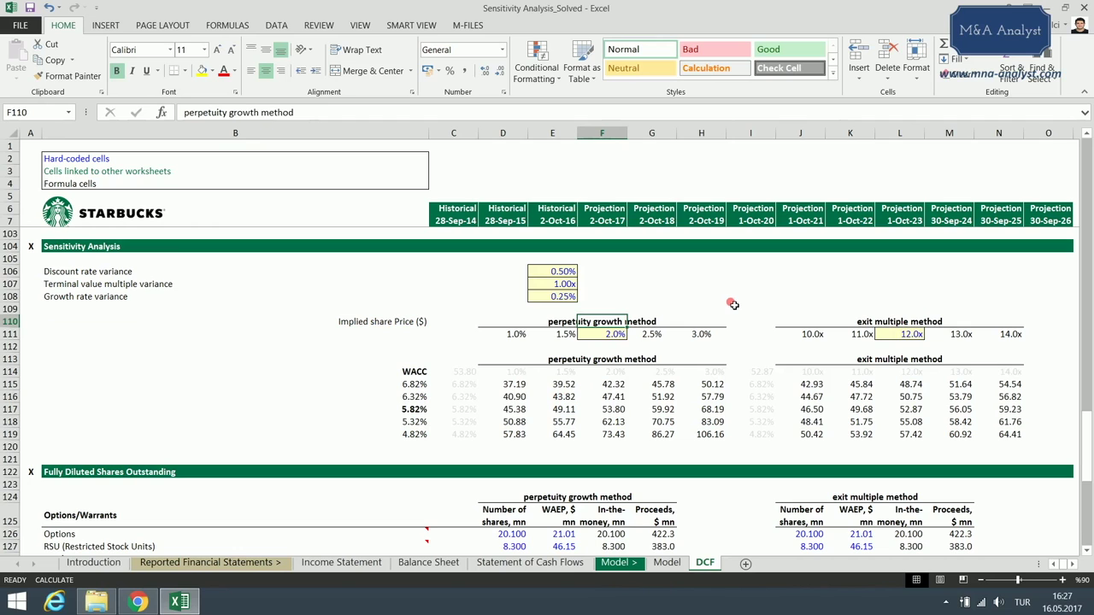
left_click(880, 324)
left_click(853, 297)
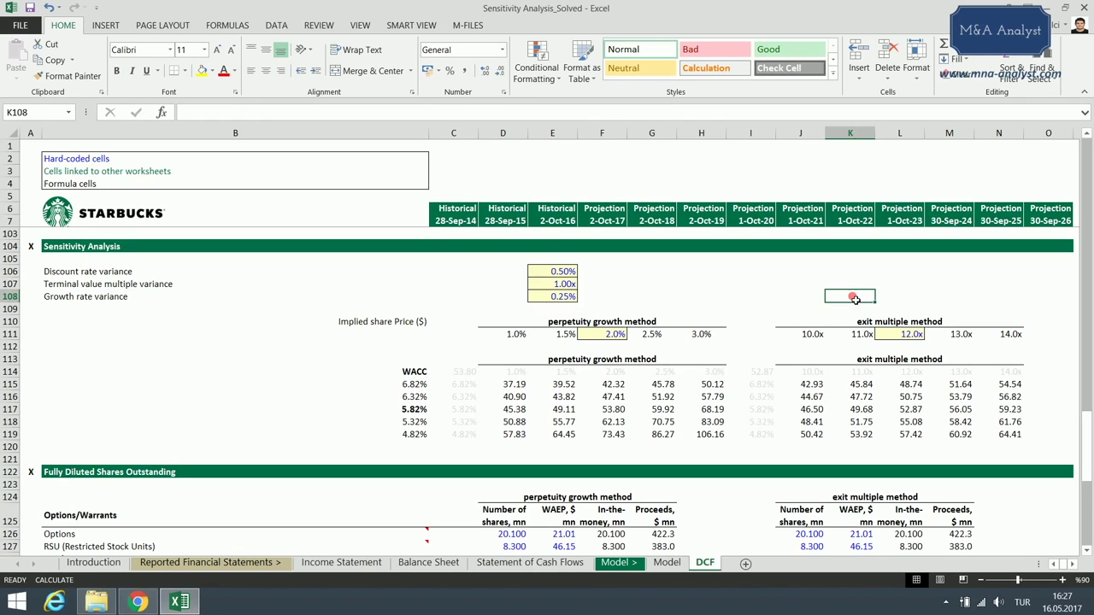
left_click(817, 299)
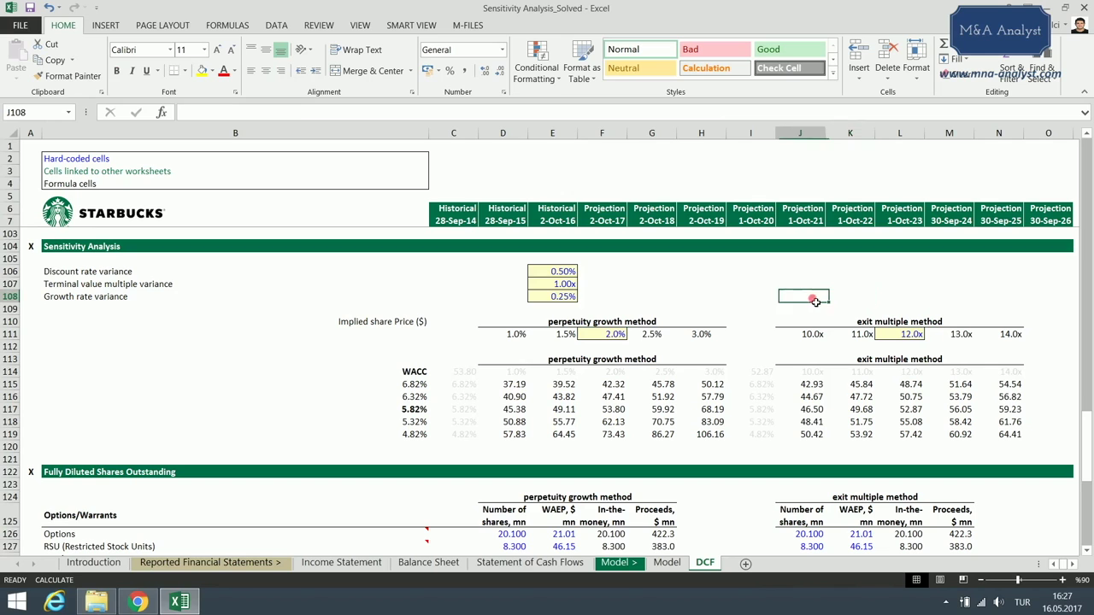
left_click(758, 298)
left_click_drag(820, 335, 1008, 334)
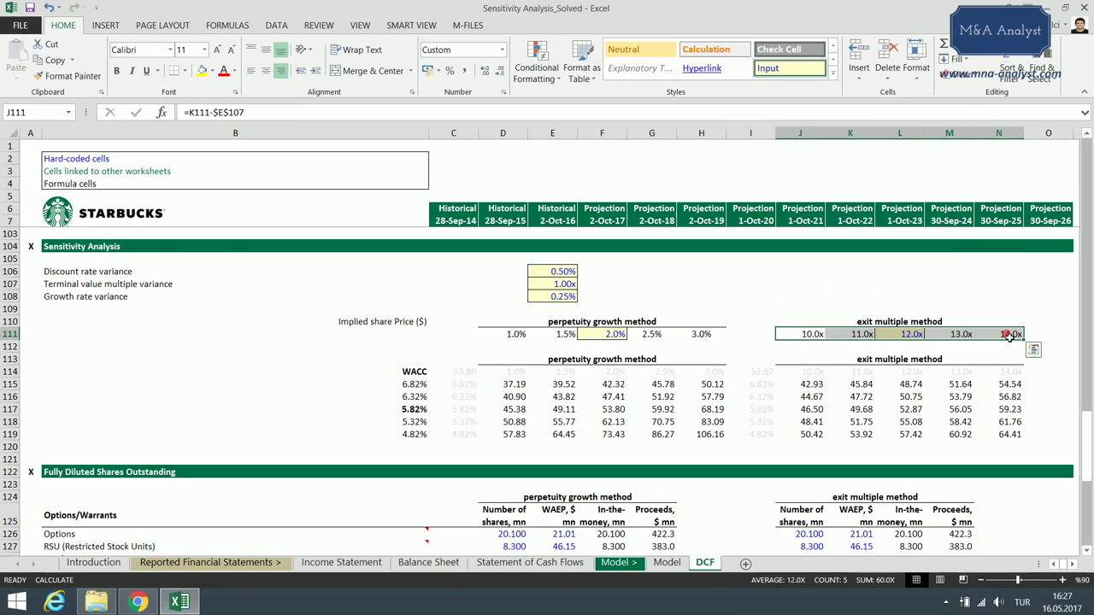
left_click(892, 336)
left_click_drag(273, 287, 564, 286)
left_click(564, 285)
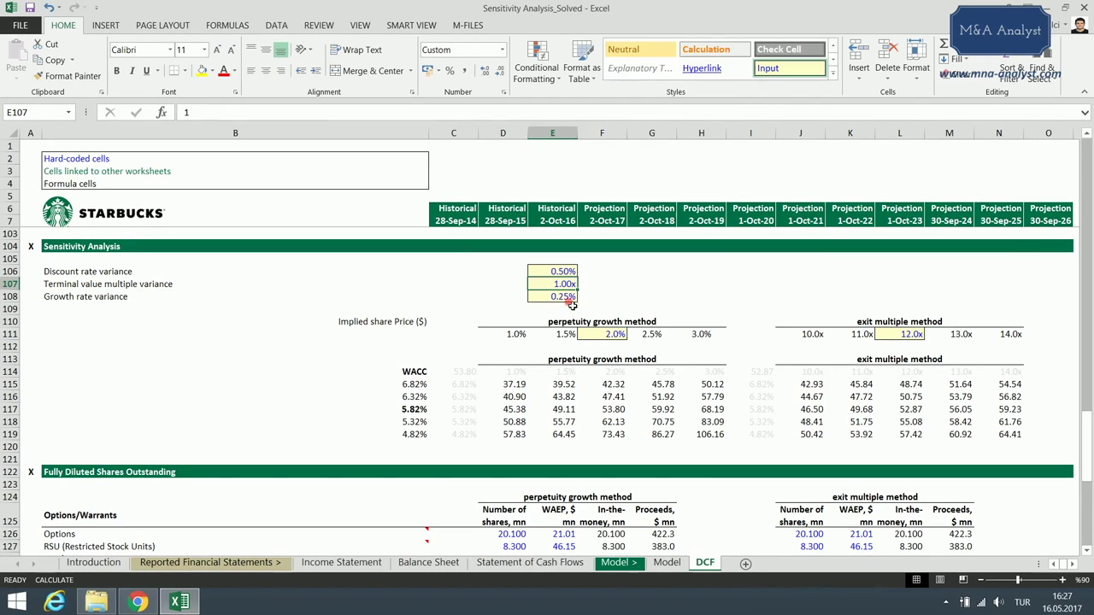
left_click(913, 336)
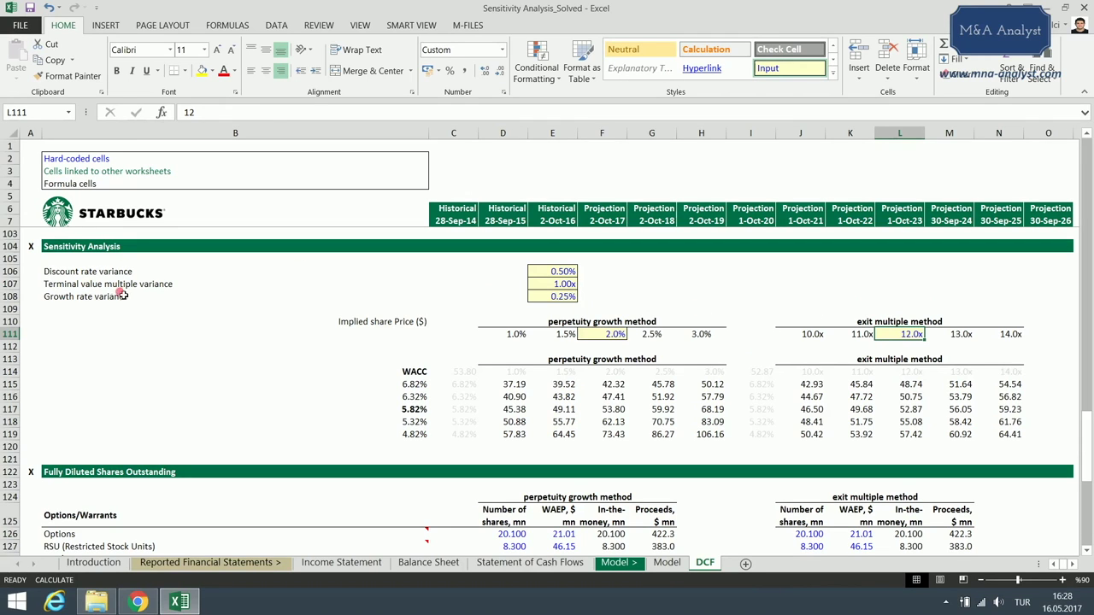
left_click_drag(119, 297, 553, 297)
left_click(552, 297)
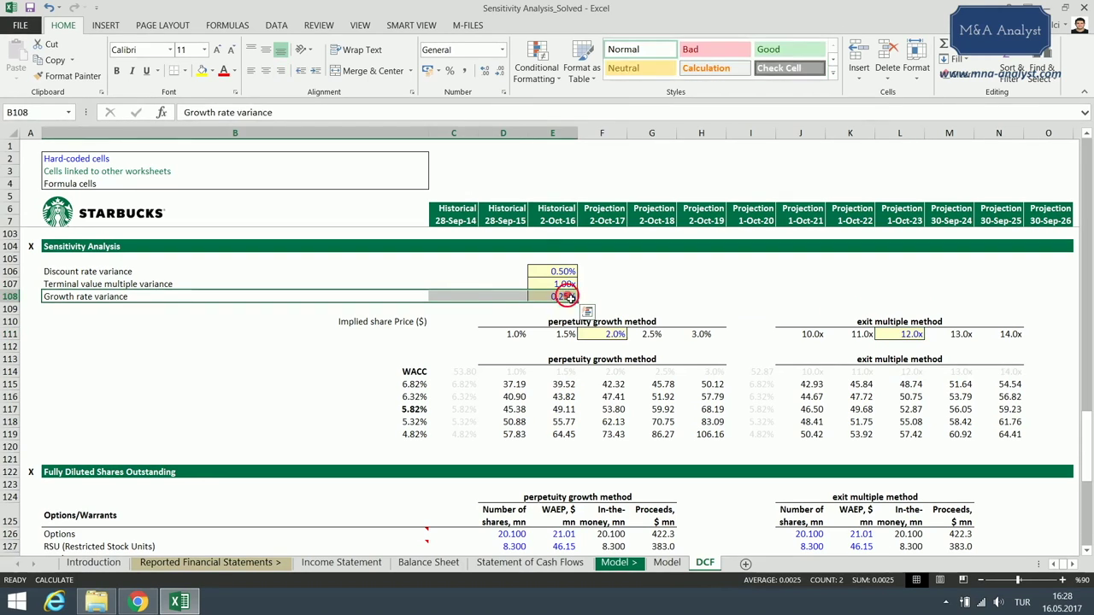
left_click(626, 296)
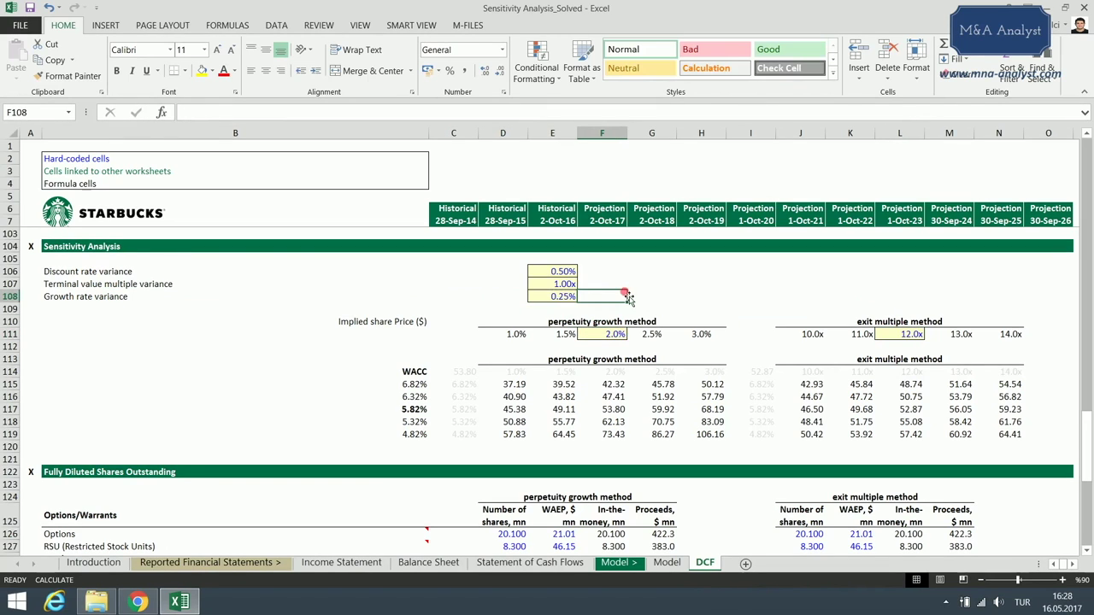
left_click(548, 296)
left_click(188, 297)
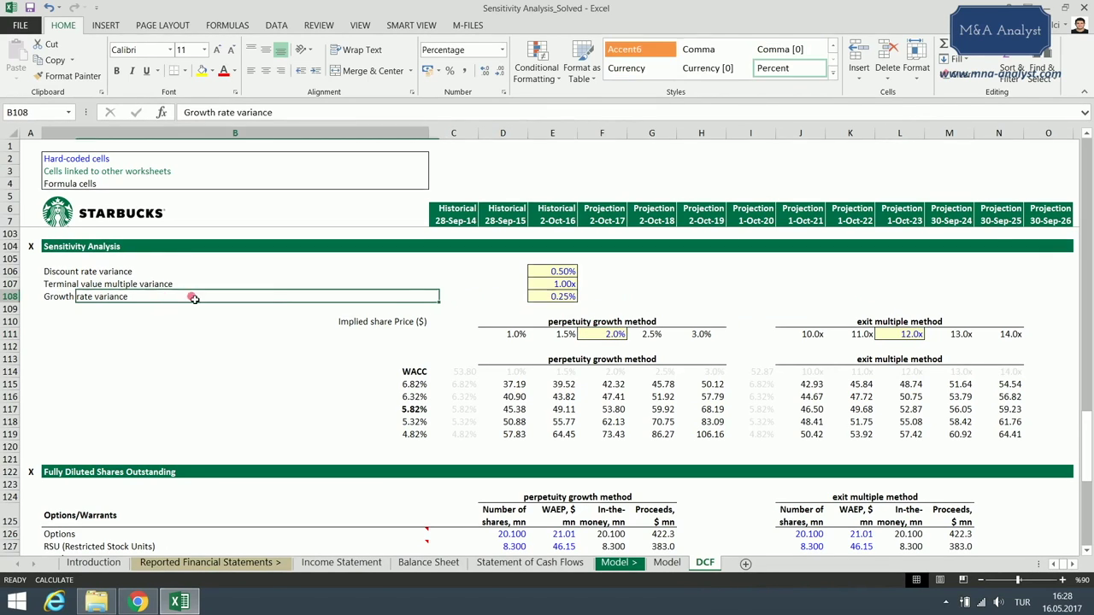
left_click(558, 296)
left_click(617, 336)
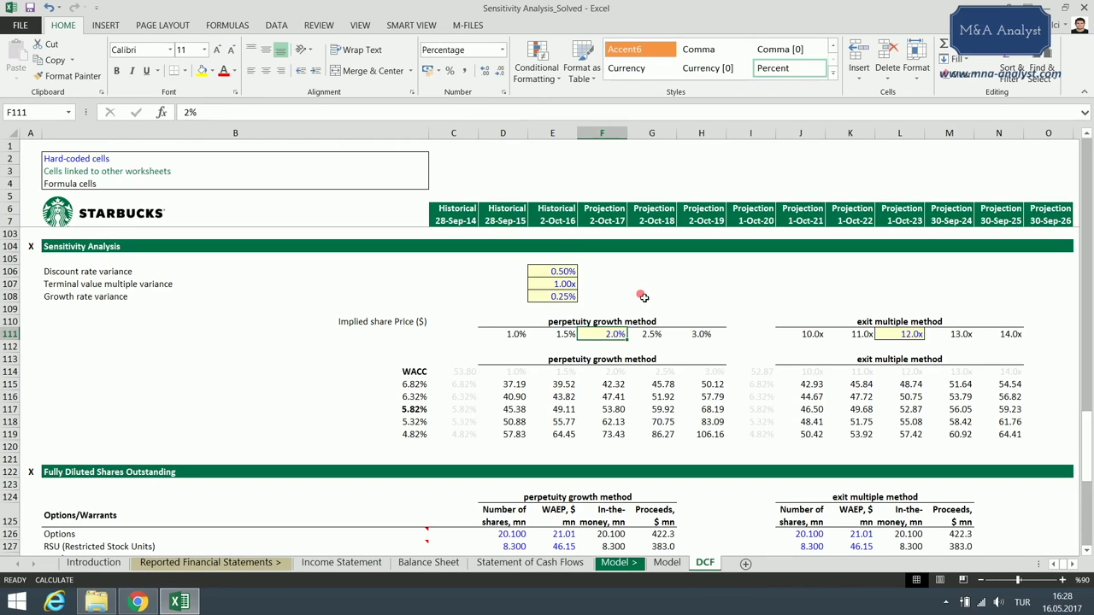
left_click(643, 296)
left_click_drag(239, 297, 564, 299)
left_click(627, 298)
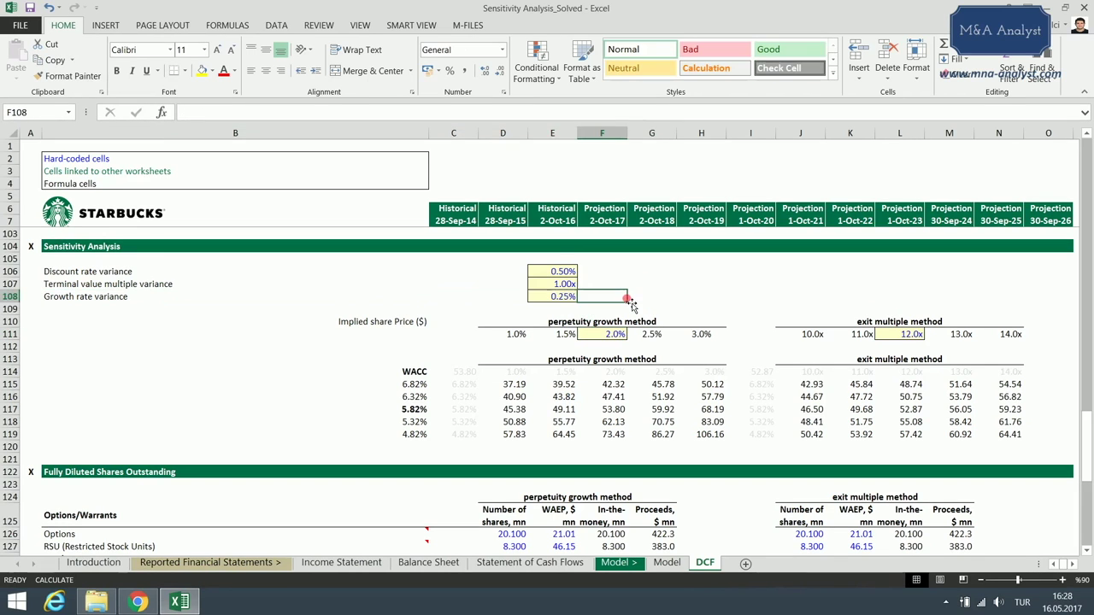
left_click(561, 298)
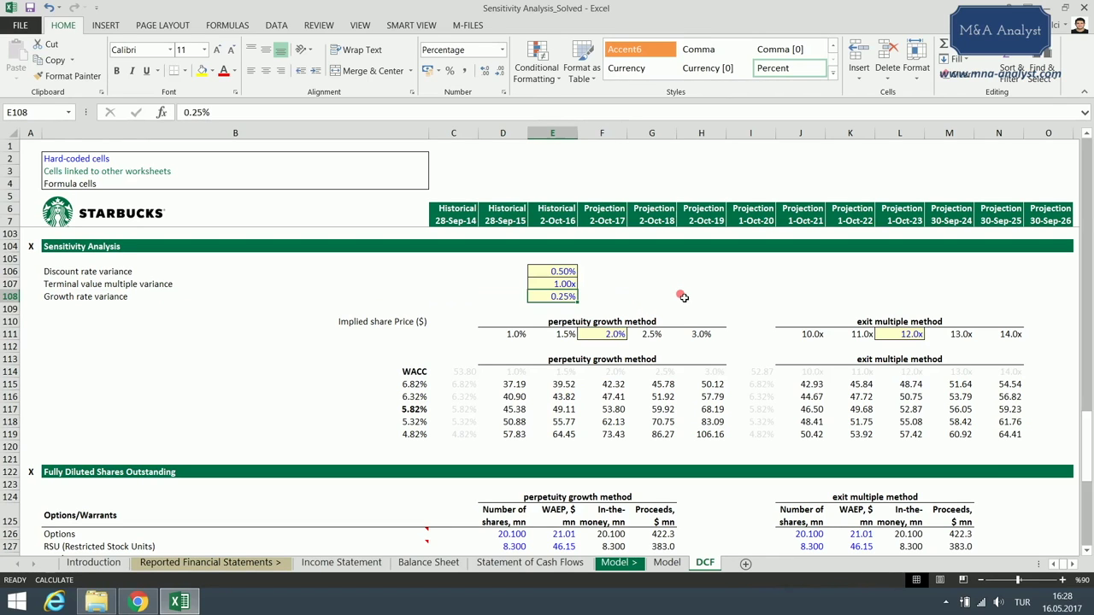
left_click(683, 297)
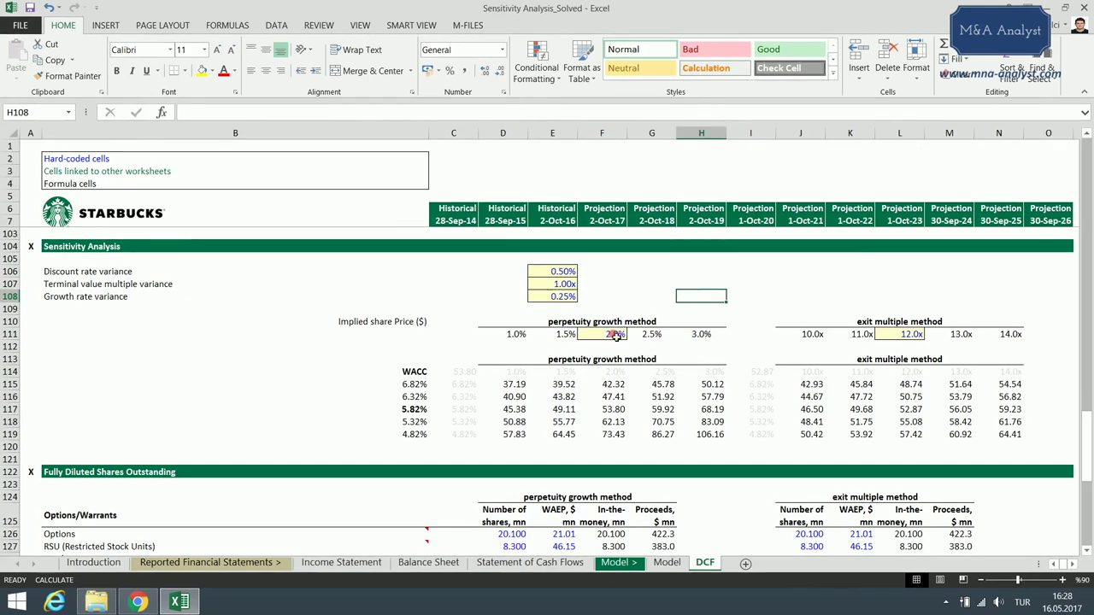
left_click_drag(498, 336, 709, 336)
left_click(688, 283)
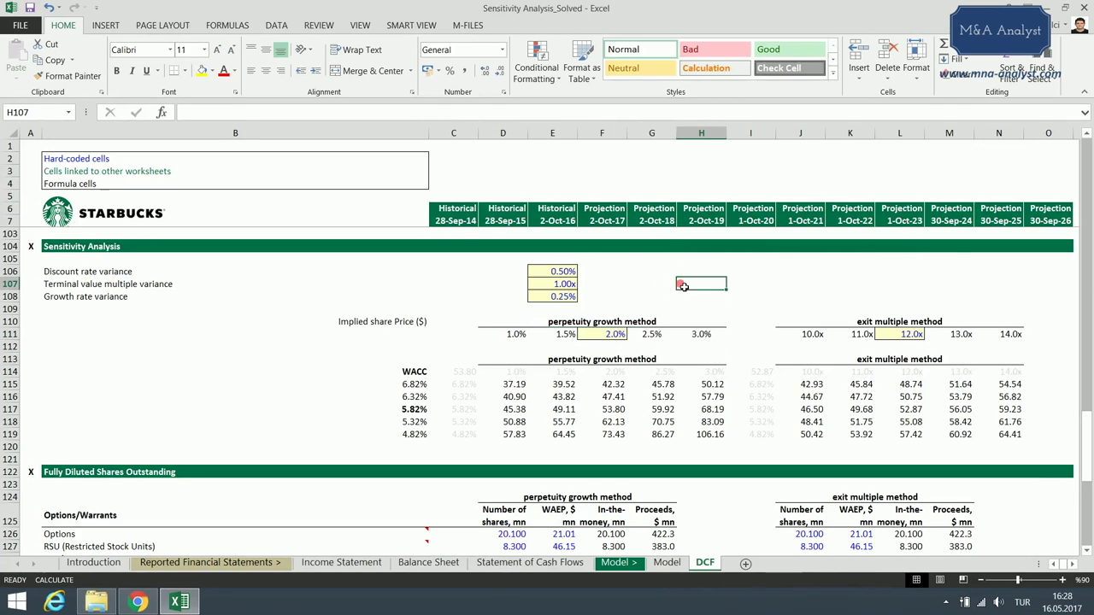
left_click(616, 339)
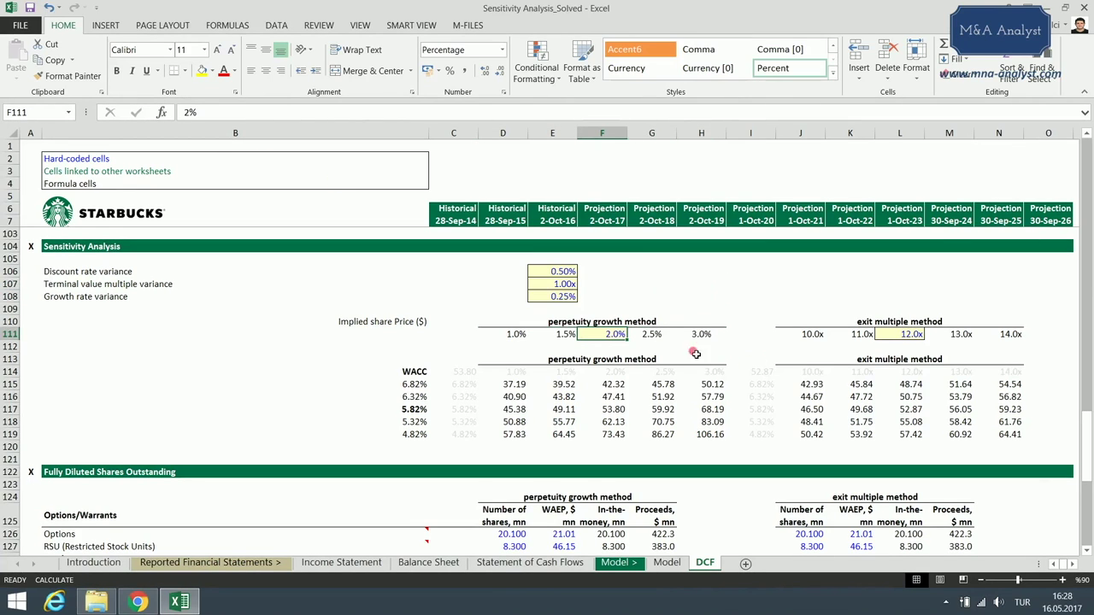
left_click(916, 336)
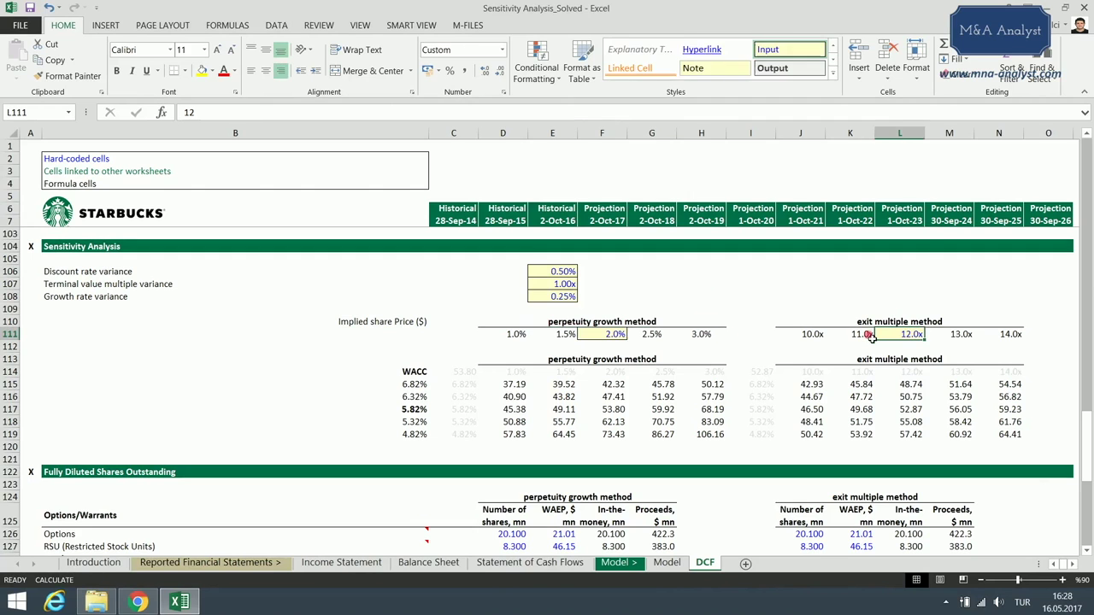
left_click(619, 334)
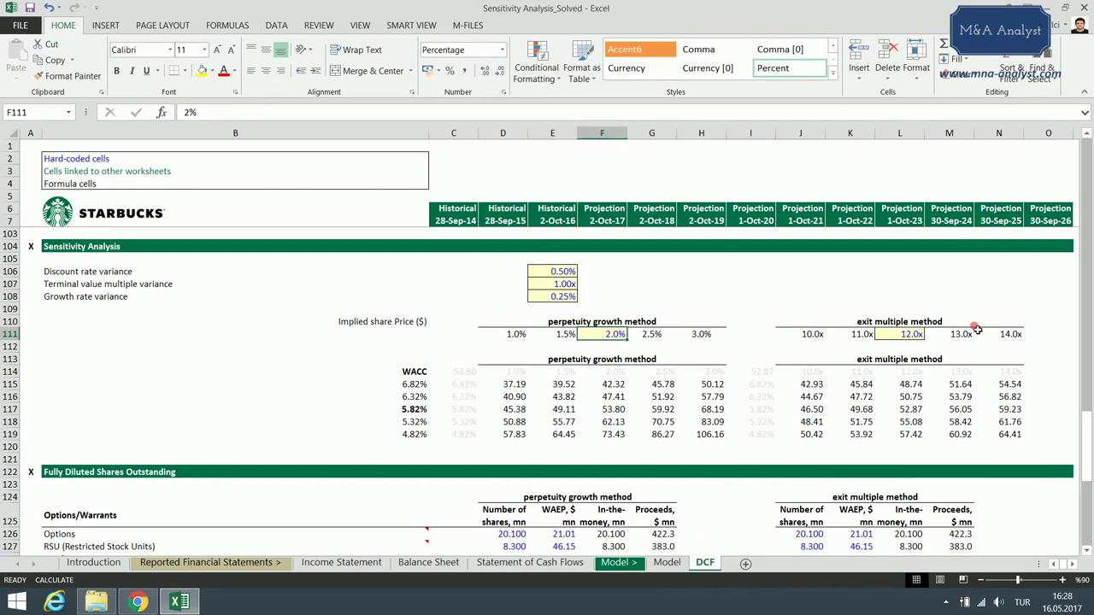
left_click(843, 275)
left_click(740, 275)
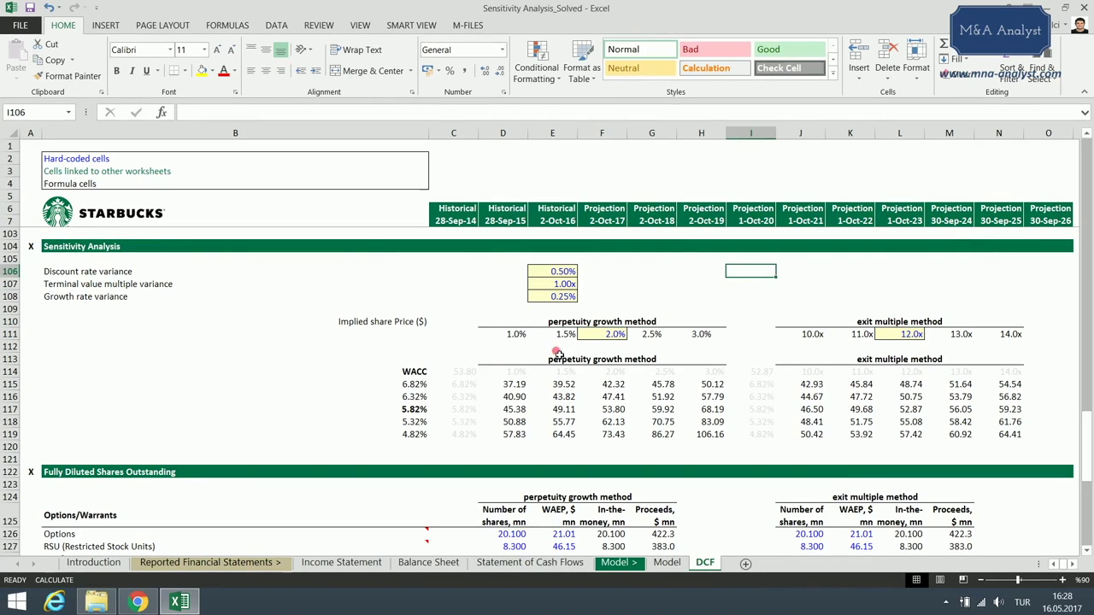
left_click_drag(507, 384, 706, 442)
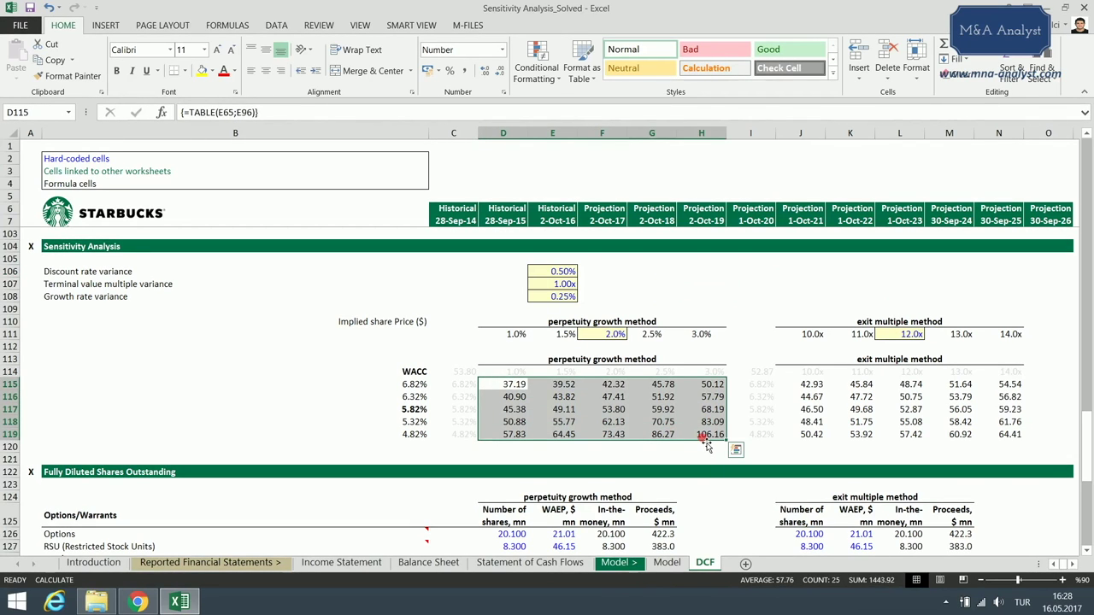
key("Delete")
left_click_drag(800, 385, 994, 436)
key("Delete")
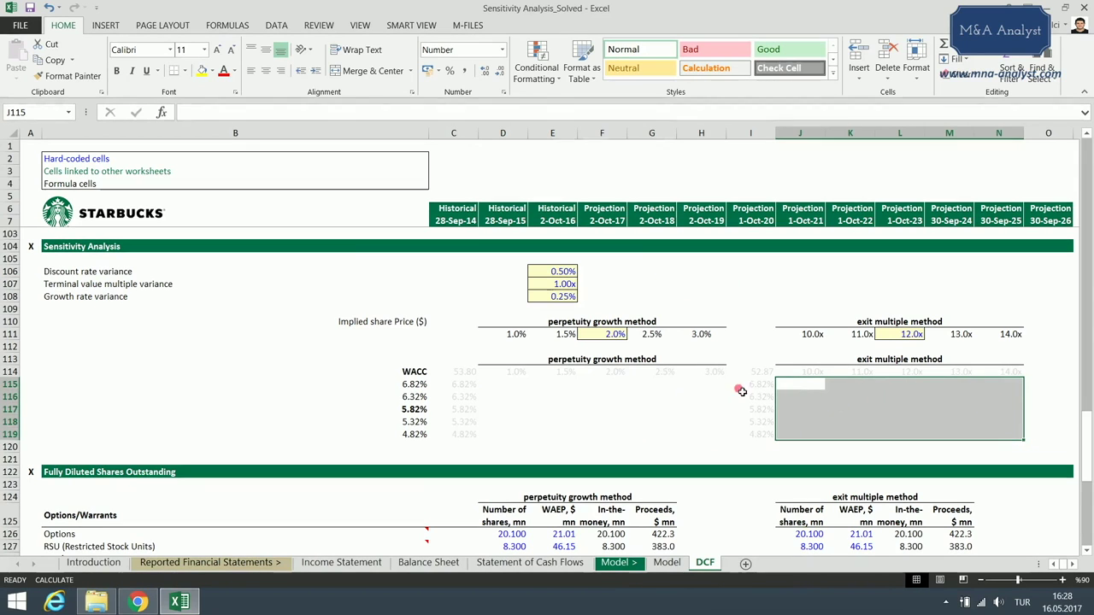
left_click(658, 401)
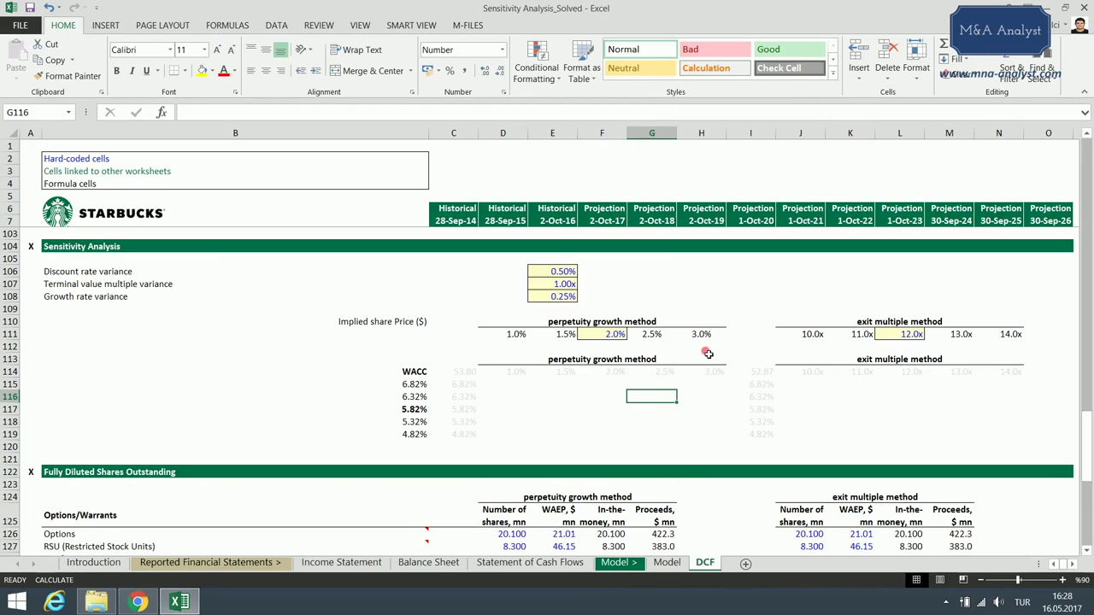
left_click(451, 385)
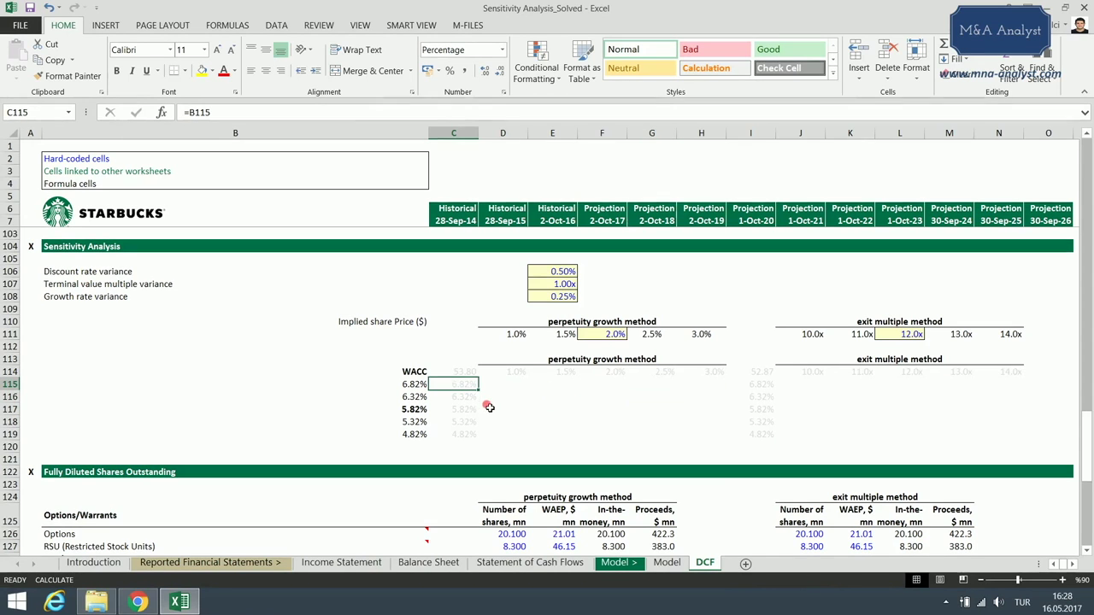
double_click(462, 386)
double_click(465, 398)
double_click(464, 409)
double_click(465, 421)
double_click(464, 434)
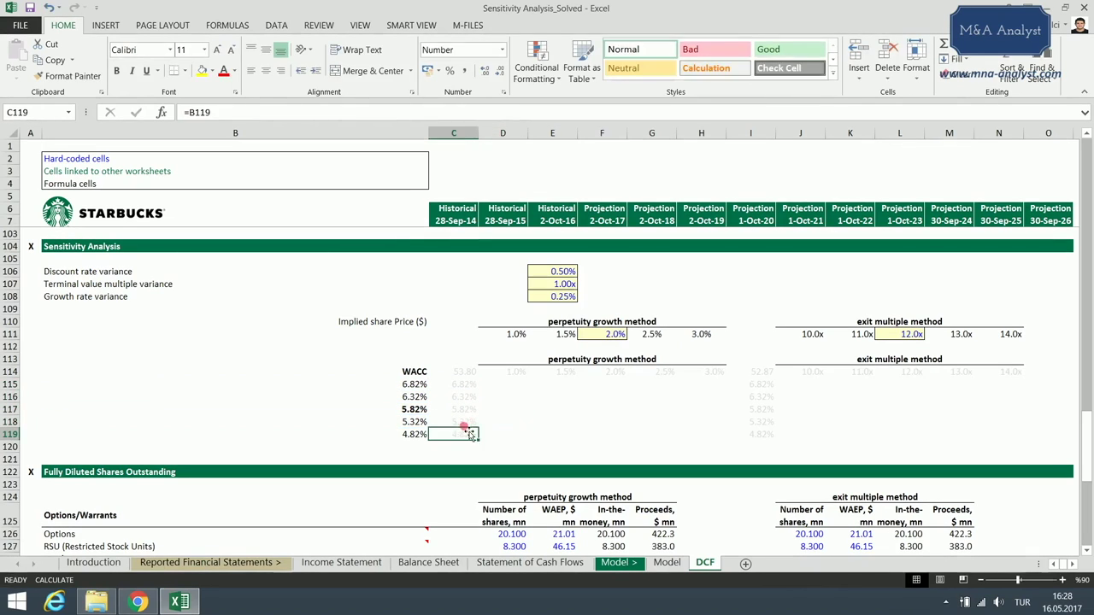
left_click(502, 434)
left_click_drag(453, 372, 709, 437)
left_click(663, 415)
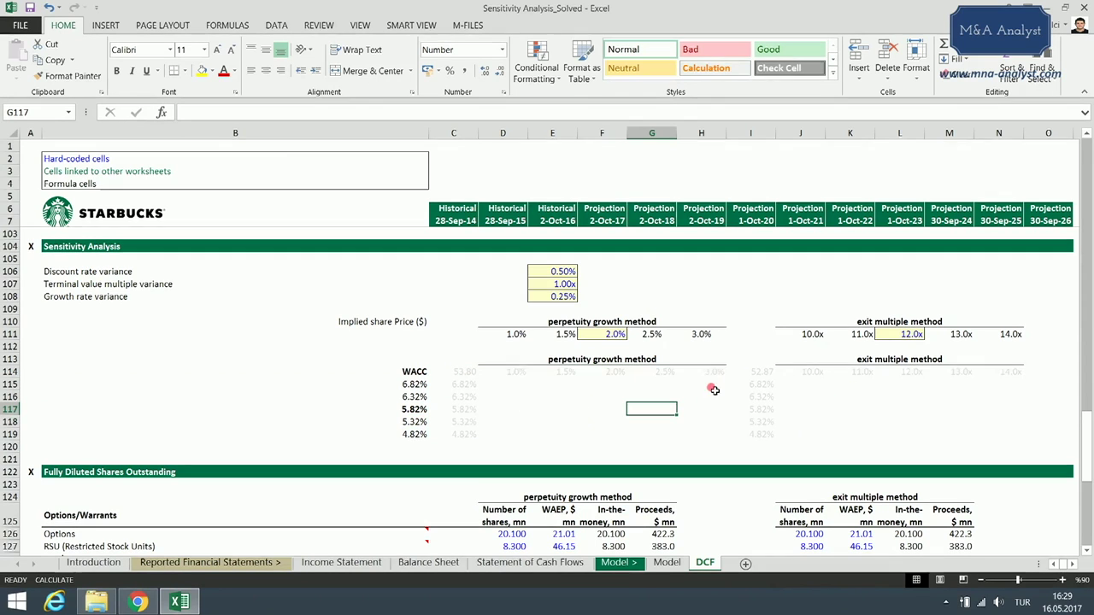
left_click(464, 371)
left_click(233, 74)
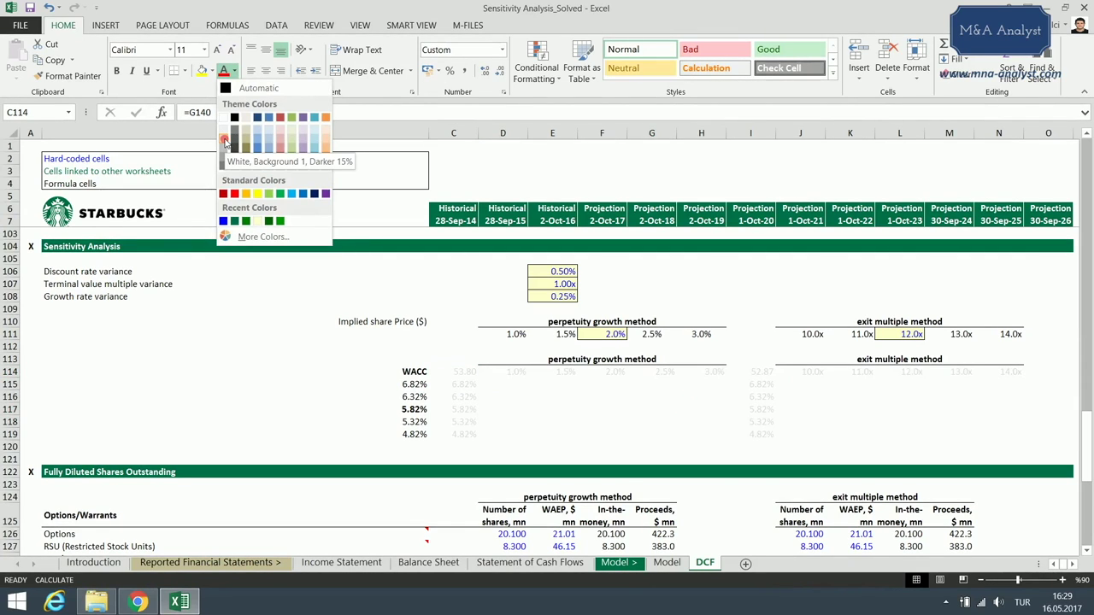
left_click(183, 244)
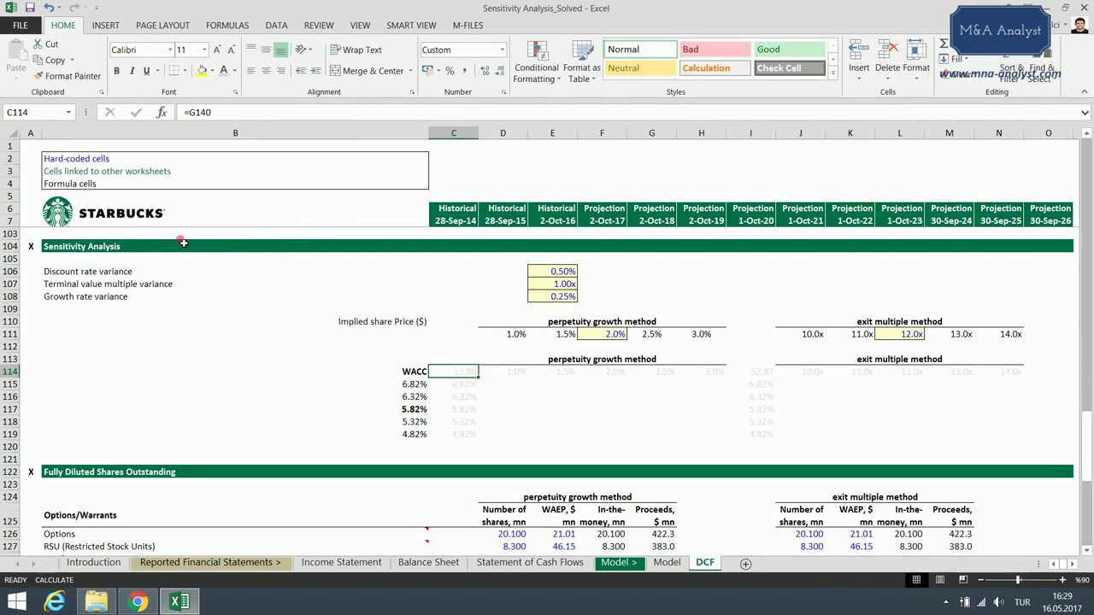
left_click(542, 381)
left_click(488, 371)
left_click_drag(462, 372, 709, 428)
left_click(759, 372)
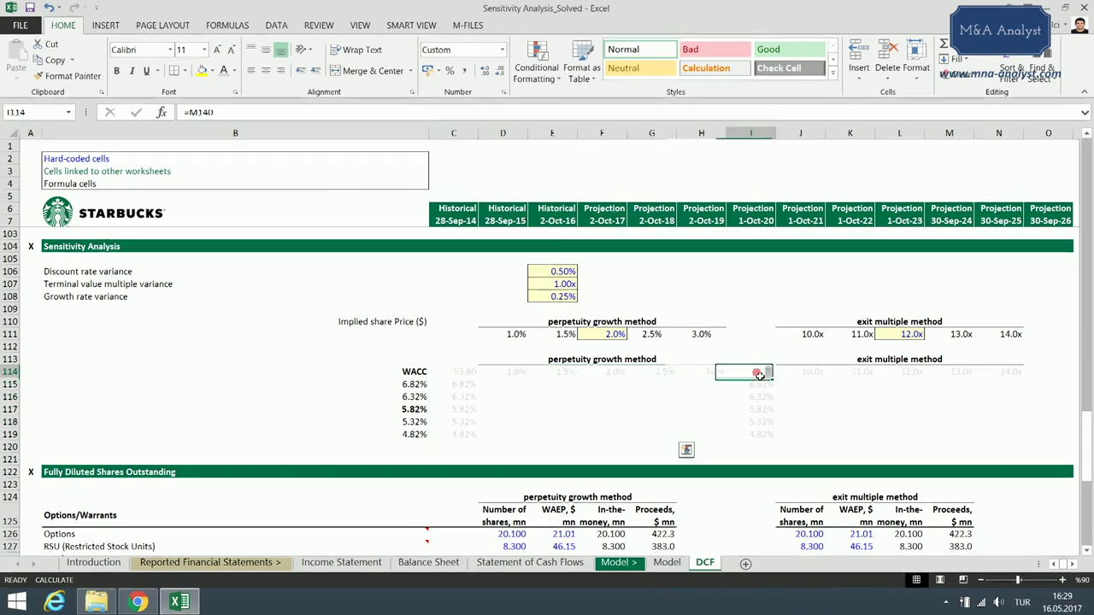
left_click(471, 373)
scroll(716, 343, "down", 1)
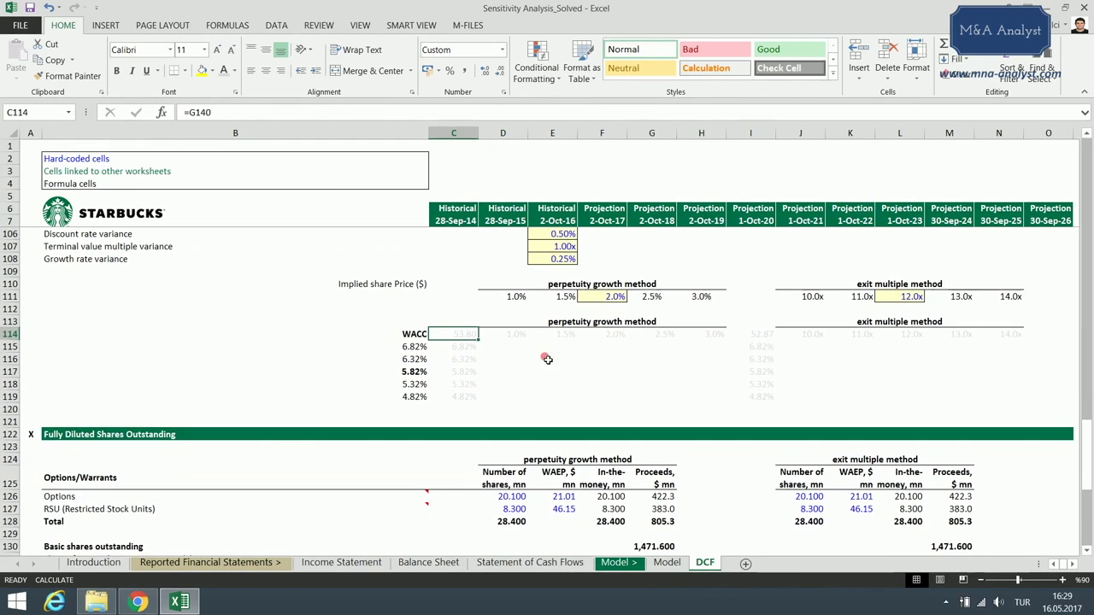
key("F2")
left_click_drag(1089, 446, 1089, 483)
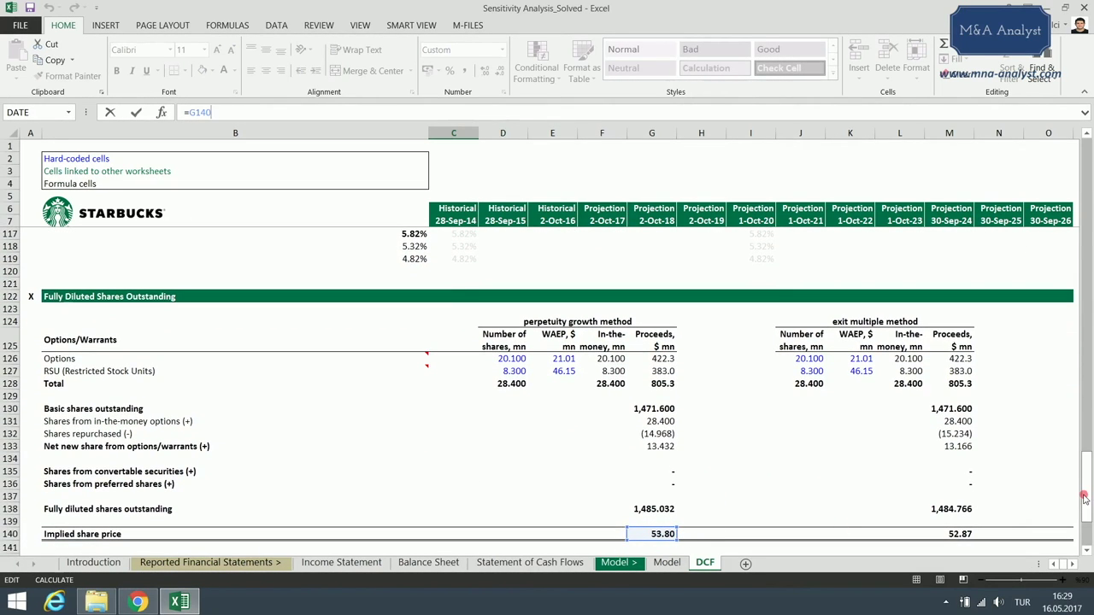
left_click_drag(1089, 486, 1081, 440)
key("Escape")
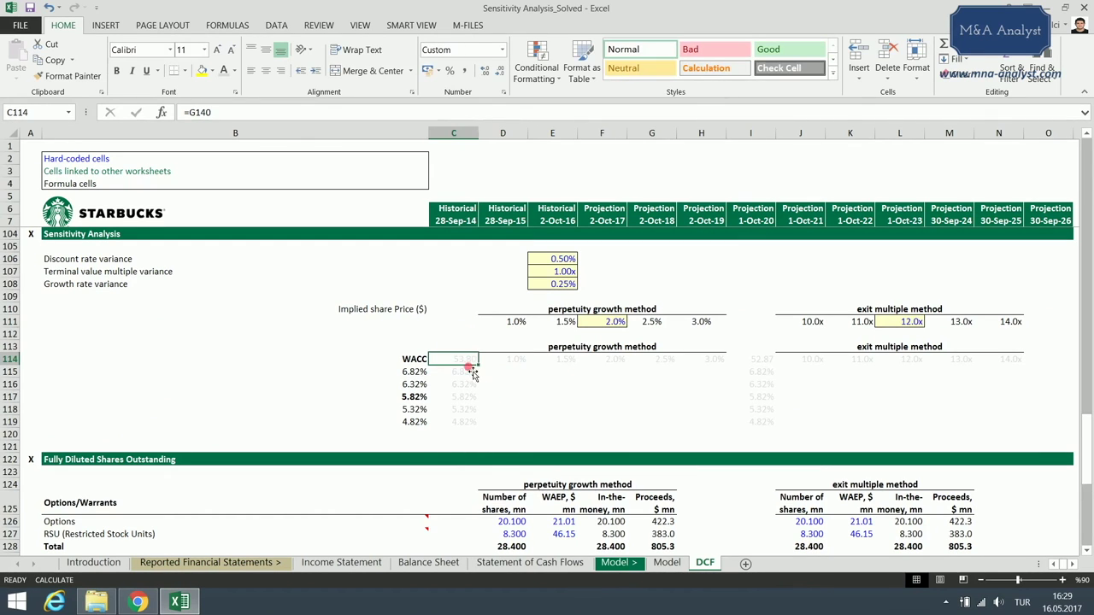
left_click(766, 361)
key("F2")
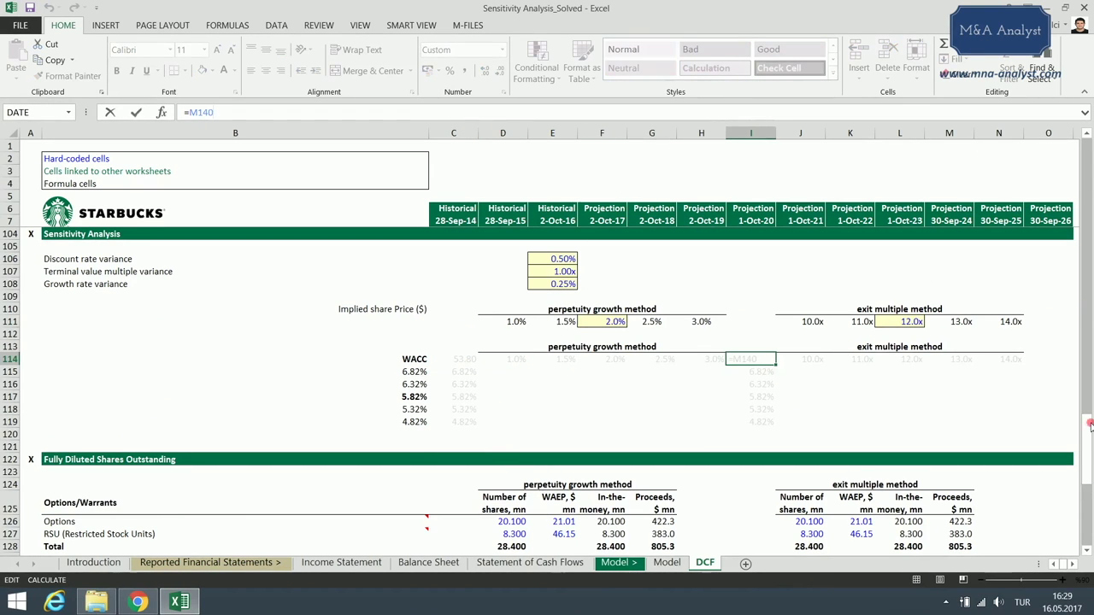
mouse_move(1088, 456)
left_mouse_down()
mouse_move(1084, 497)
mouse_move(962, 500)
mouse_move(1082, 496)
mouse_move(1075, 440)
left_mouse_up()
left_click(795, 384)
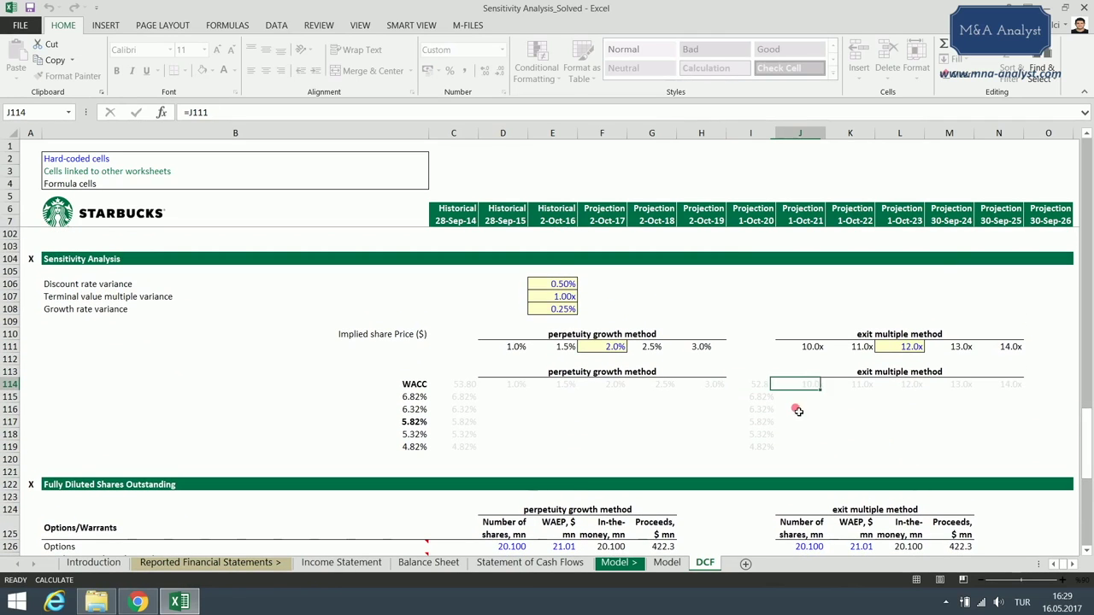
left_click(762, 386)
left_click(475, 385, "ctrl")
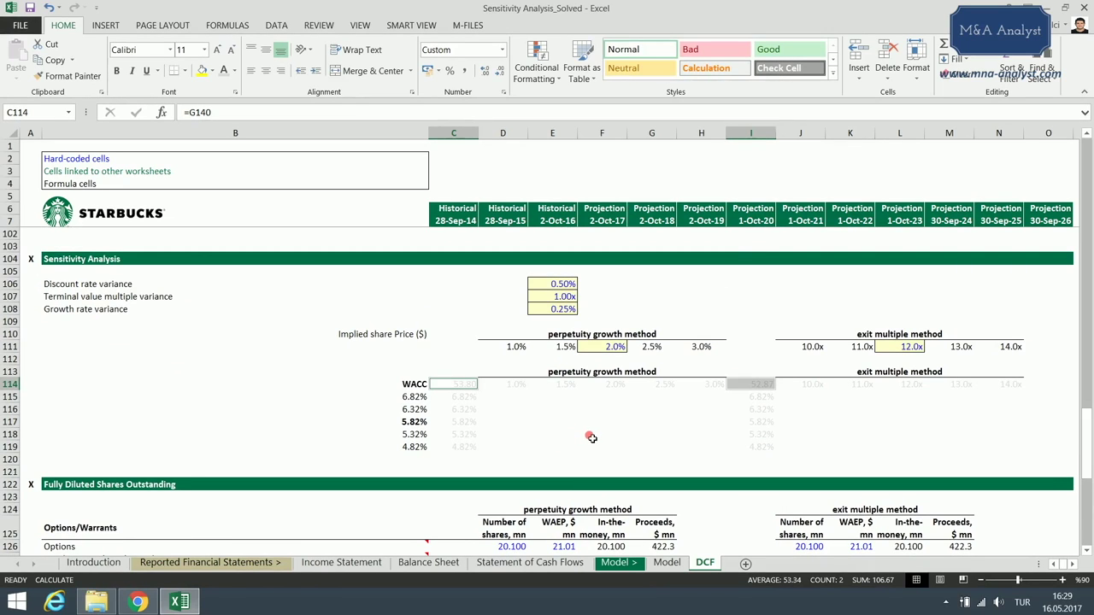
left_click(554, 385)
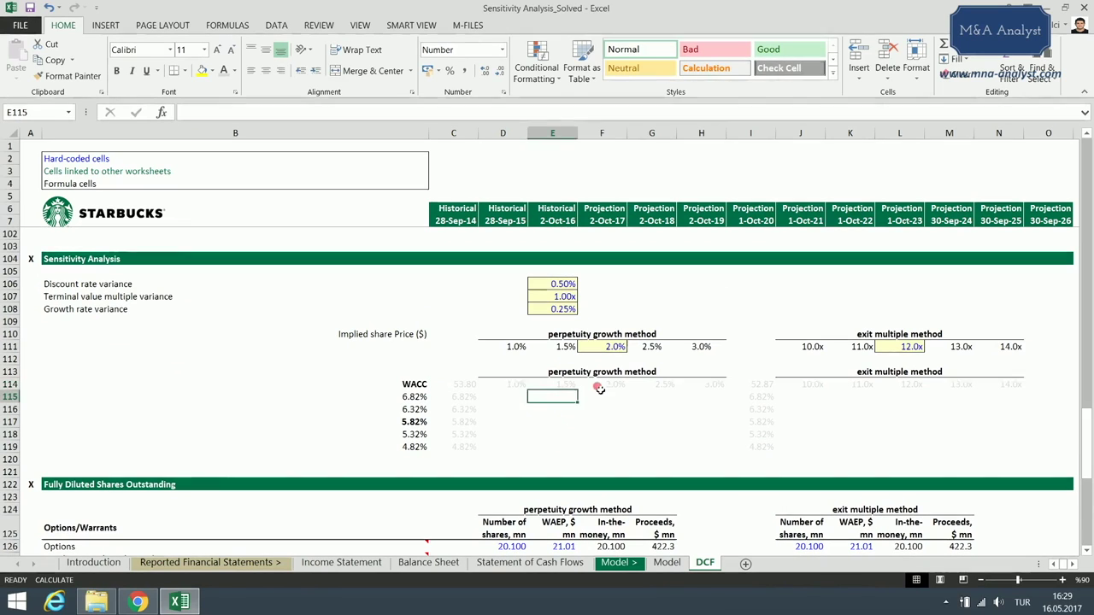
left_click(534, 383)
left_click_drag(416, 384, 416, 446)
left_click(650, 373)
left_click(902, 373)
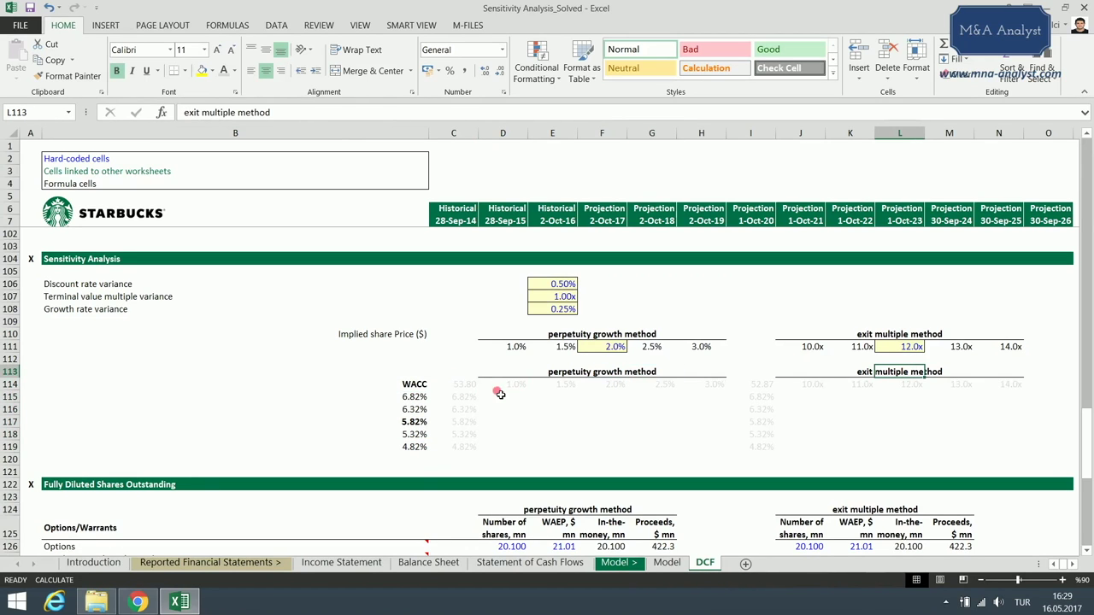
left_click_drag(423, 397, 414, 446)
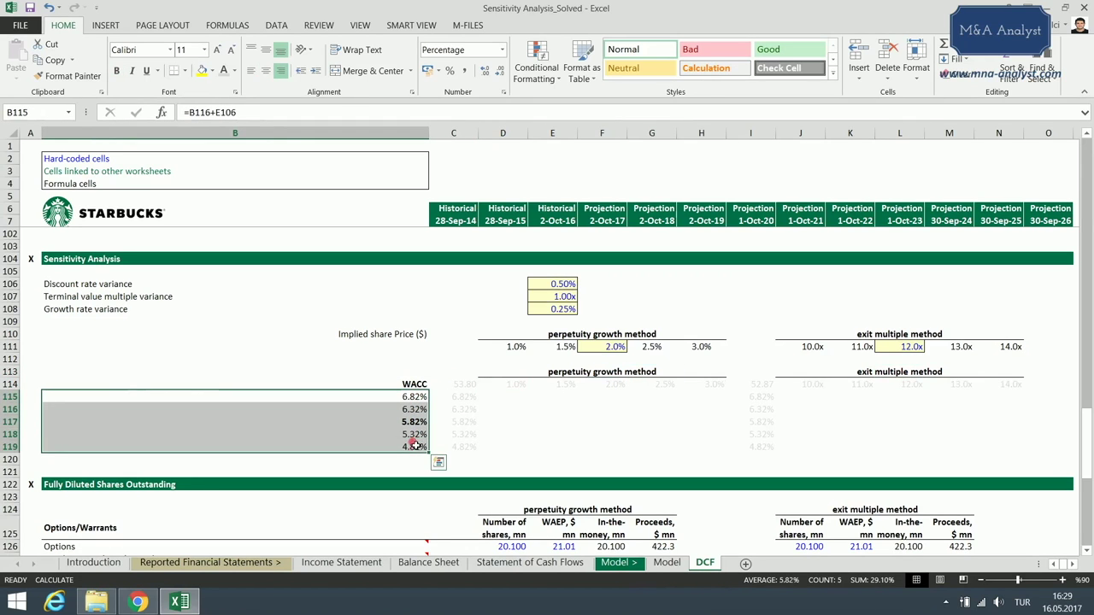
double_click(420, 398)
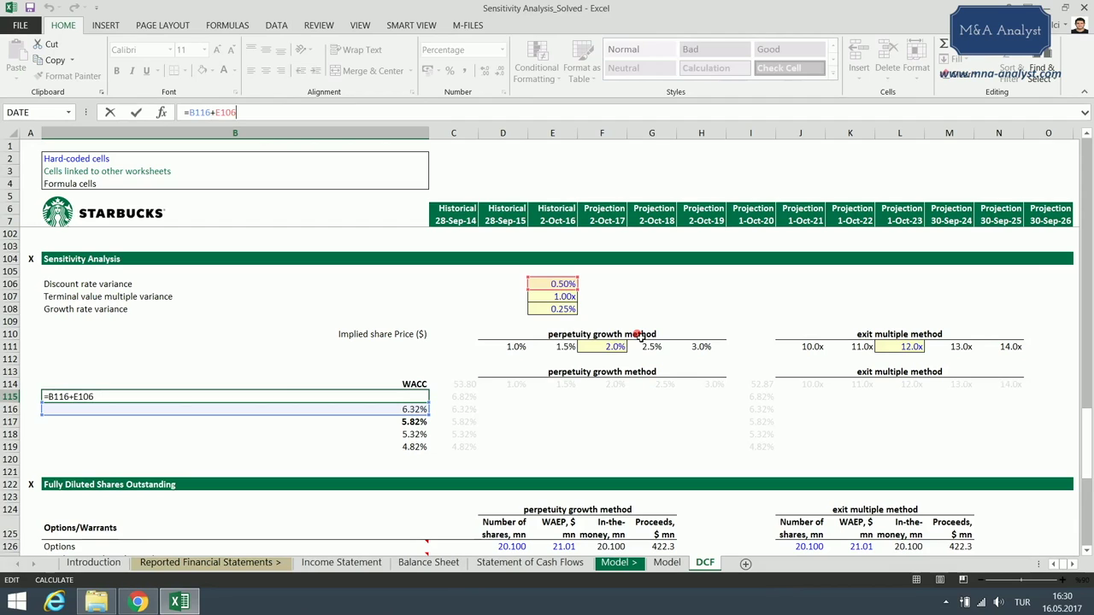
key("Return")
key("F2")
key("Return")
key("F2")
key("Return")
key("F2")
key("Return")
key("F2")
key("Return")
key("Right")
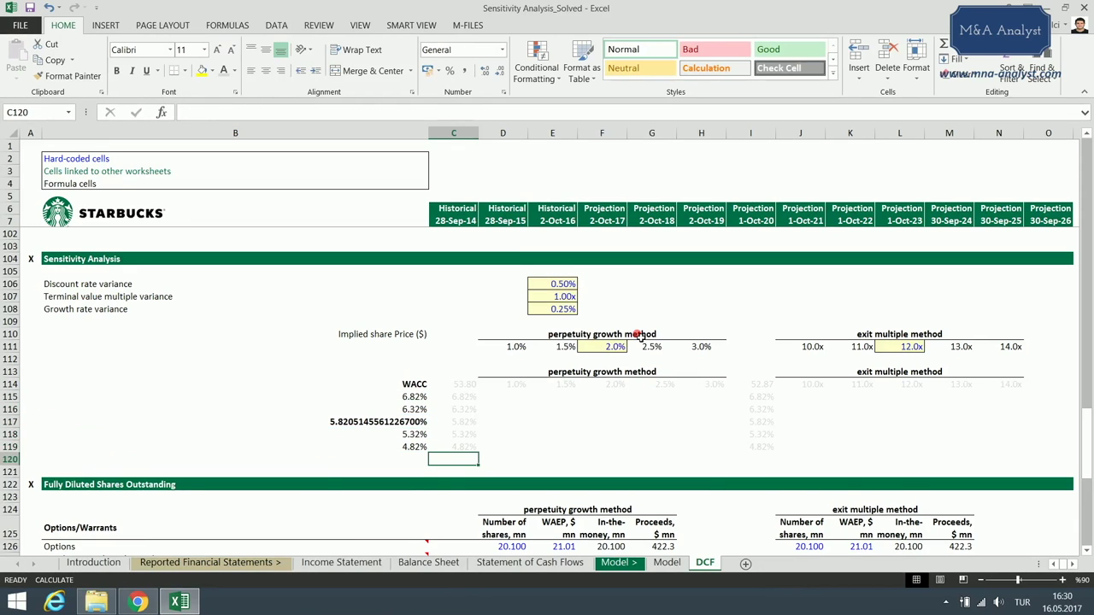
key("Left")
key("Up")
key("Up")
key("Up")
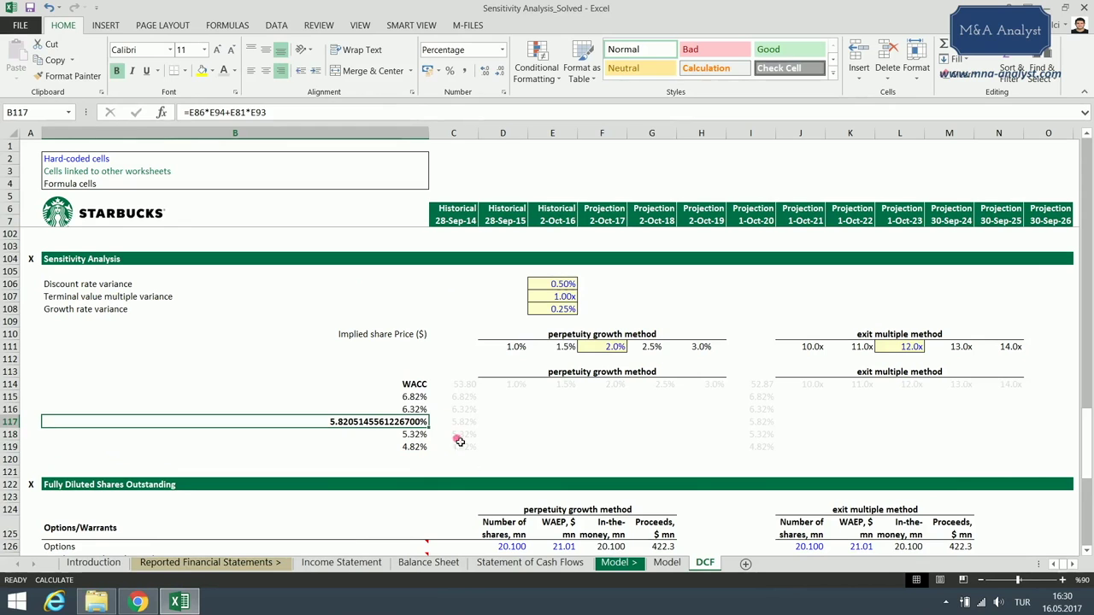
left_click(423, 404)
left_click(69, 76)
left_click(417, 422)
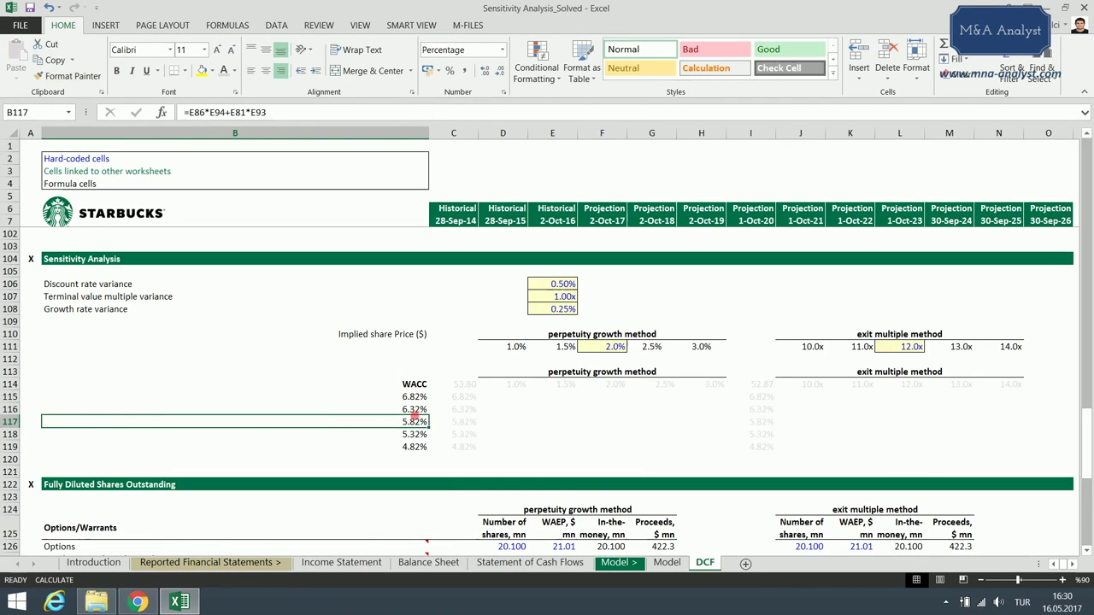
key("Up")
key("Up")
key("Up")
key("ctrl+s")
key("Right")
key("Right")
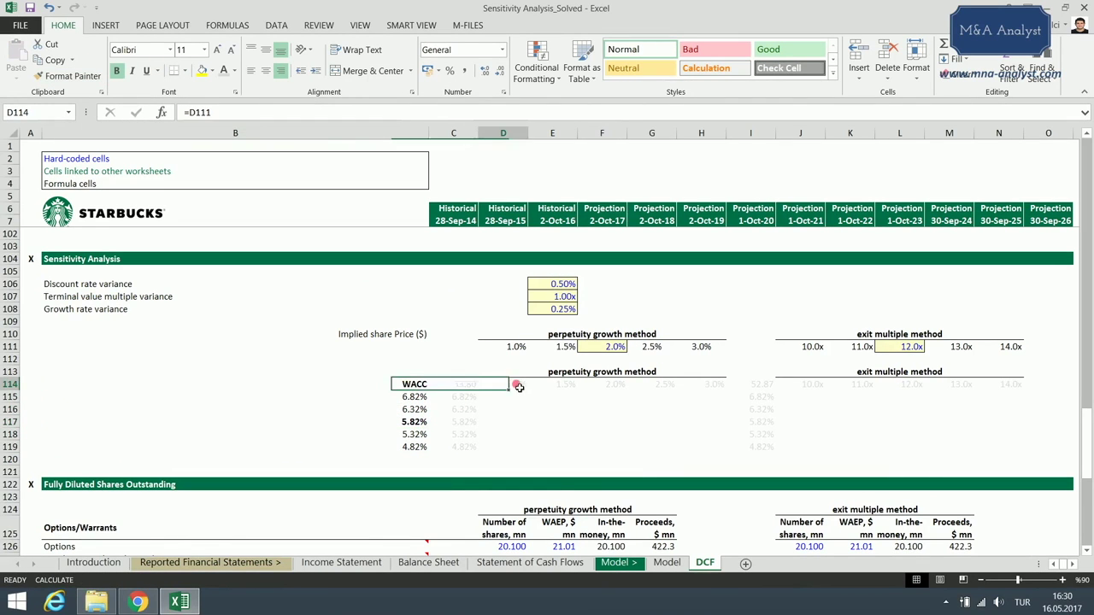
- Check each growth link formula across row 114, from D114 to H114
left_click(614, 376)
left_click(504, 385)
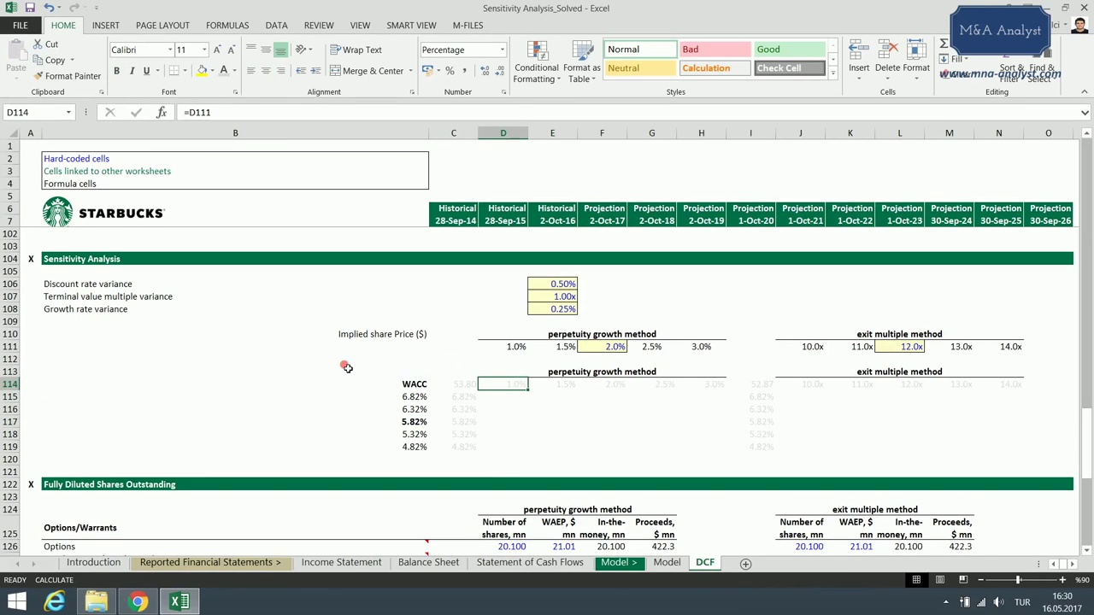
key("Right")
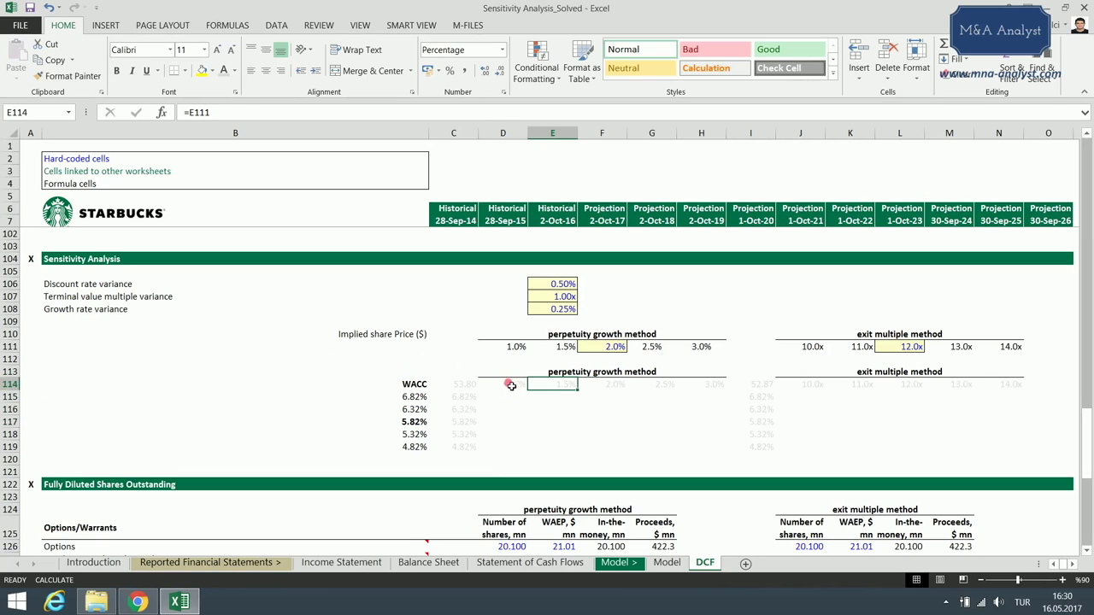
key("F2")
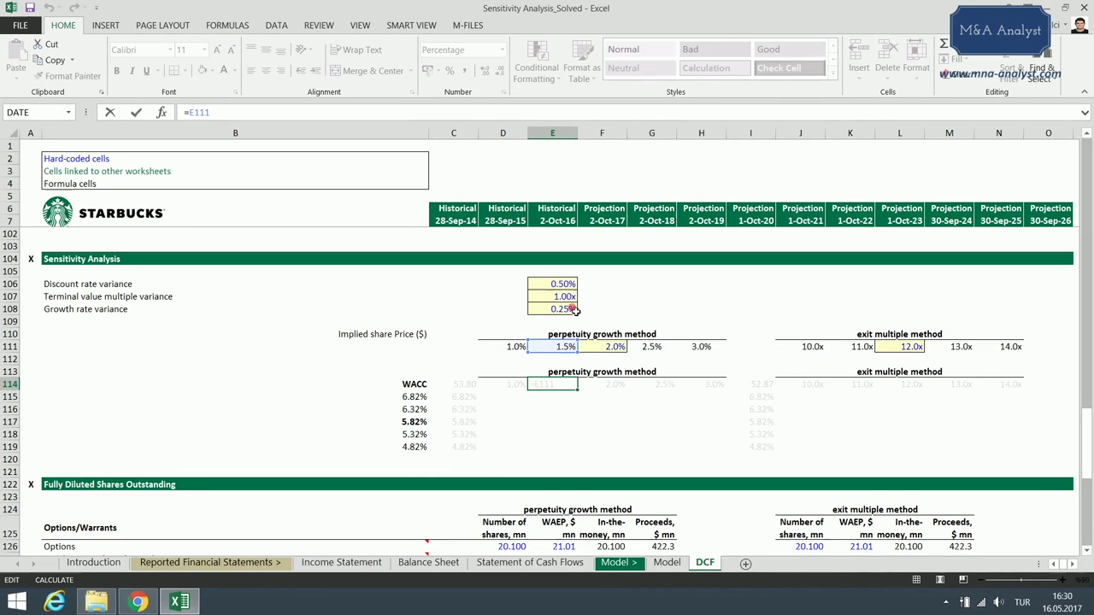
key("Tab")
key("F2")
key("Tab")
key("F2")
key("Tab")
key("F2")
key("Tab")
key("F2")
key("Tab")
key("F2")
- Make D111:H111 step from the 2.00% base by the 0.25% variance, giving 1.50% to 2.50%
left_click(566, 309)
key("Down")
key("Down")
key("Down")
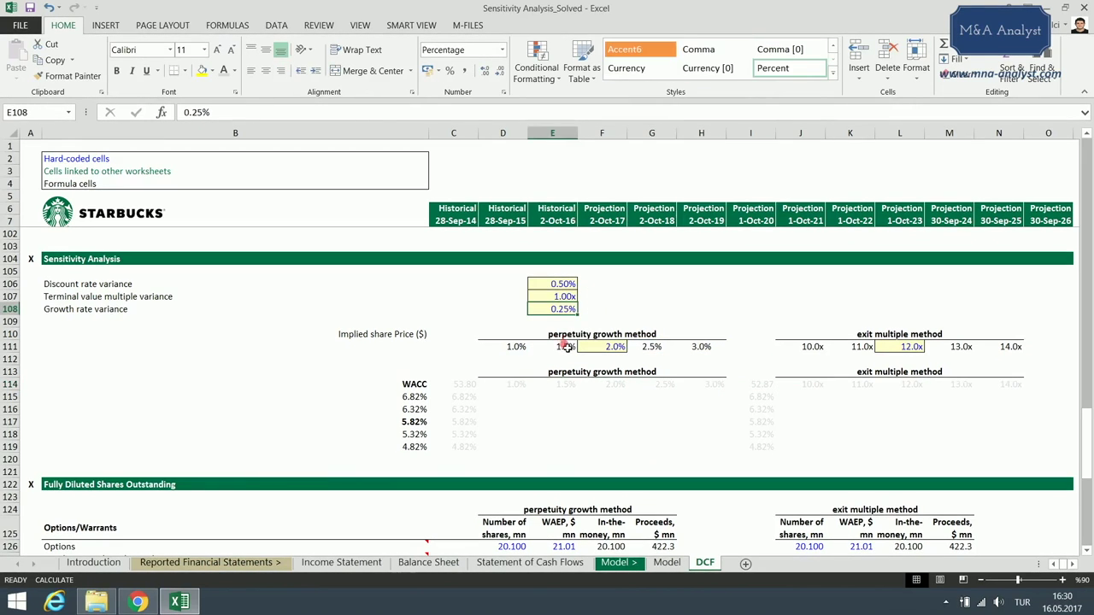
key("F2")
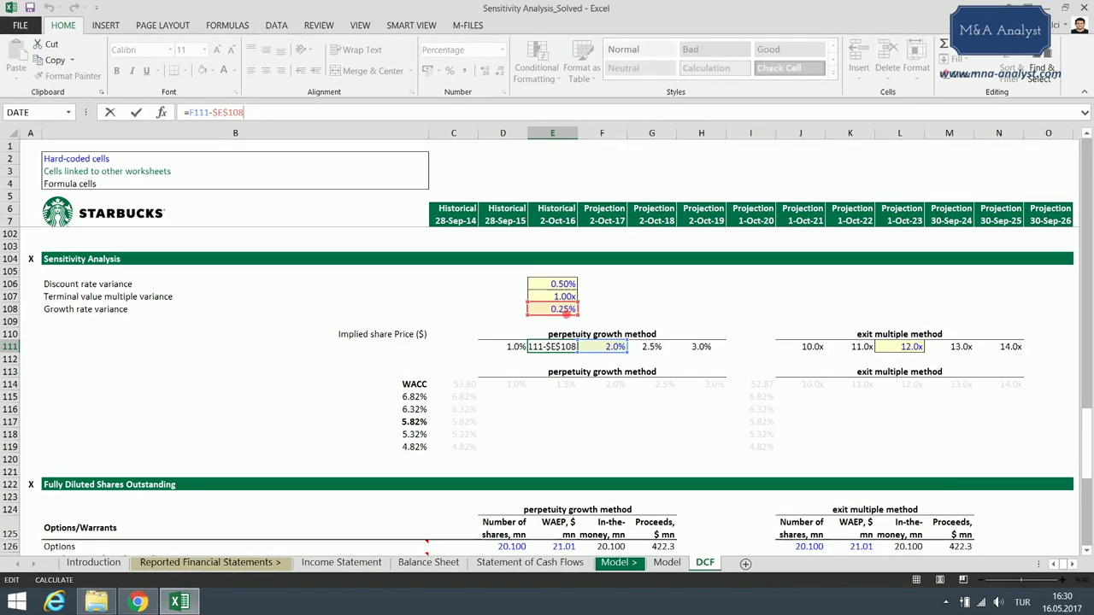
key("Tab")
left_click(506, 346)
key("F2")
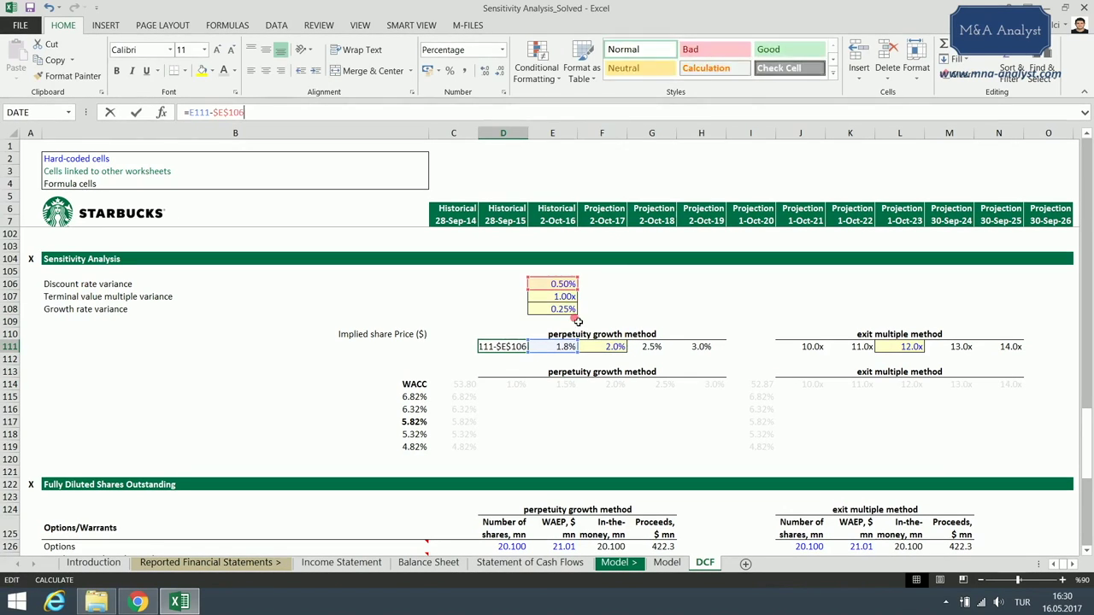
key("Tab")
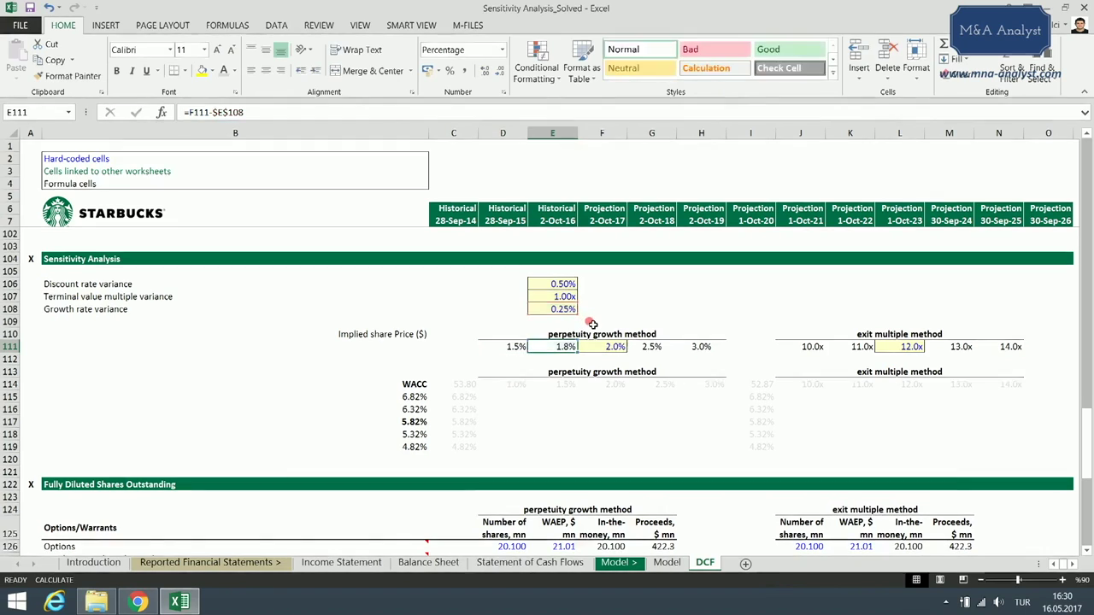
key("Right")
key("Right")
key("F2")
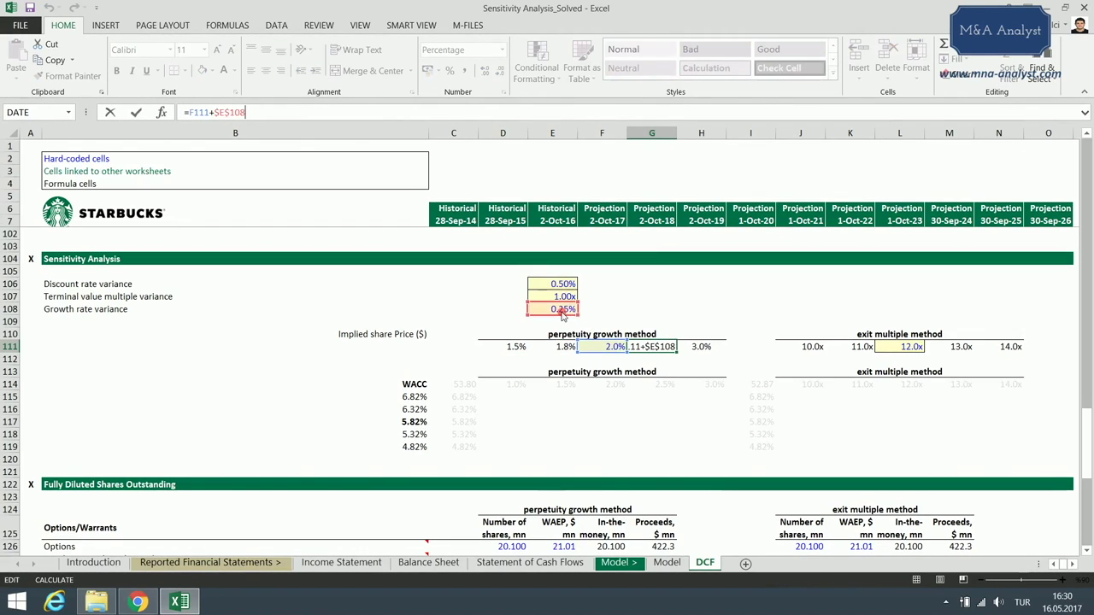
key("Tab")
key("F2")
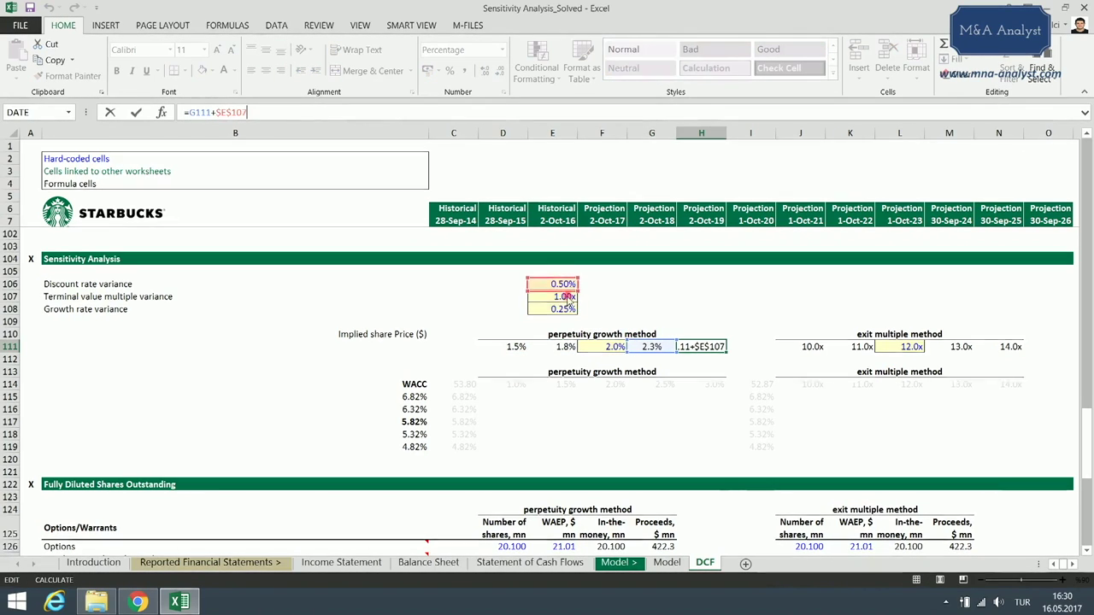
key("Tab")
- Show the growth rates 1.50%–2.50% with two decimals and review their formulas
left_click_drag(524, 346, 701, 347)
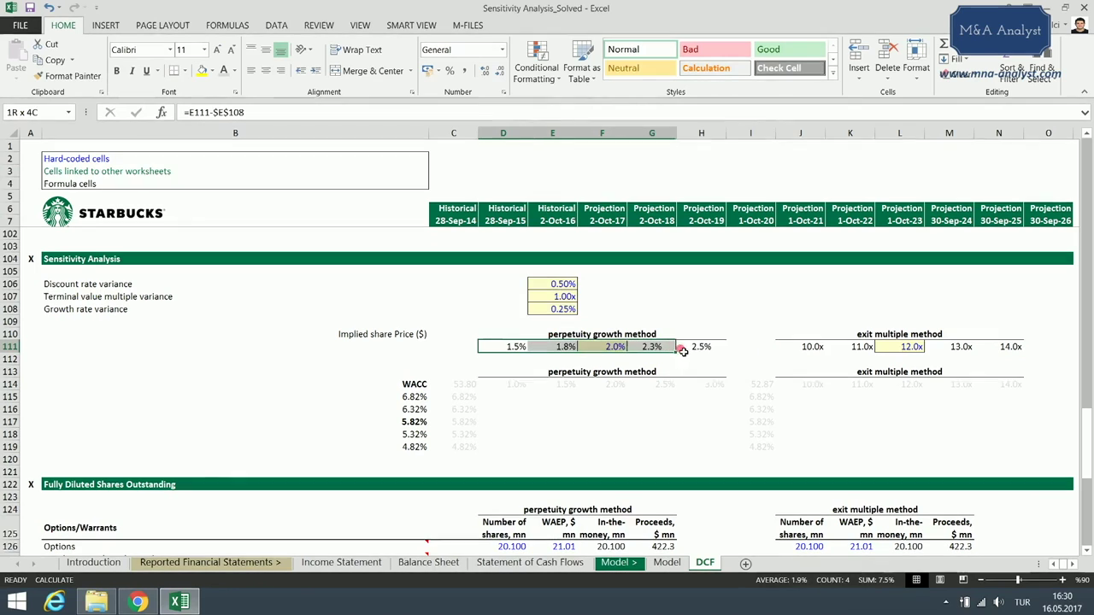
left_click(485, 73)
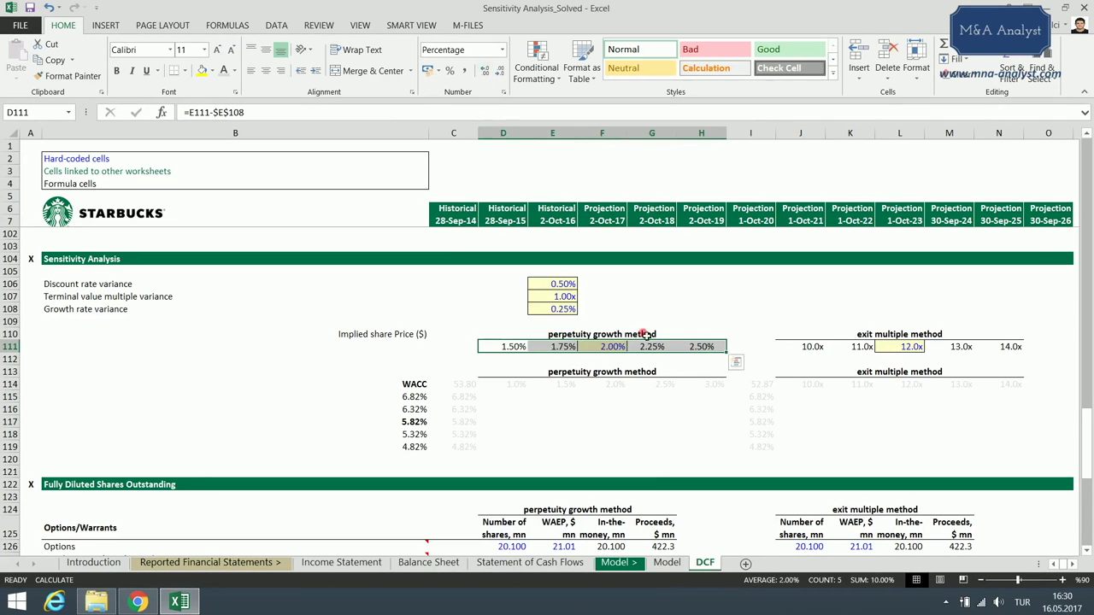
left_click(641, 308)
left_click(515, 348)
key("F2")
key("Tab")
key("F2")
key("Tab")
key("F2")
key("Tab")
key("F2")
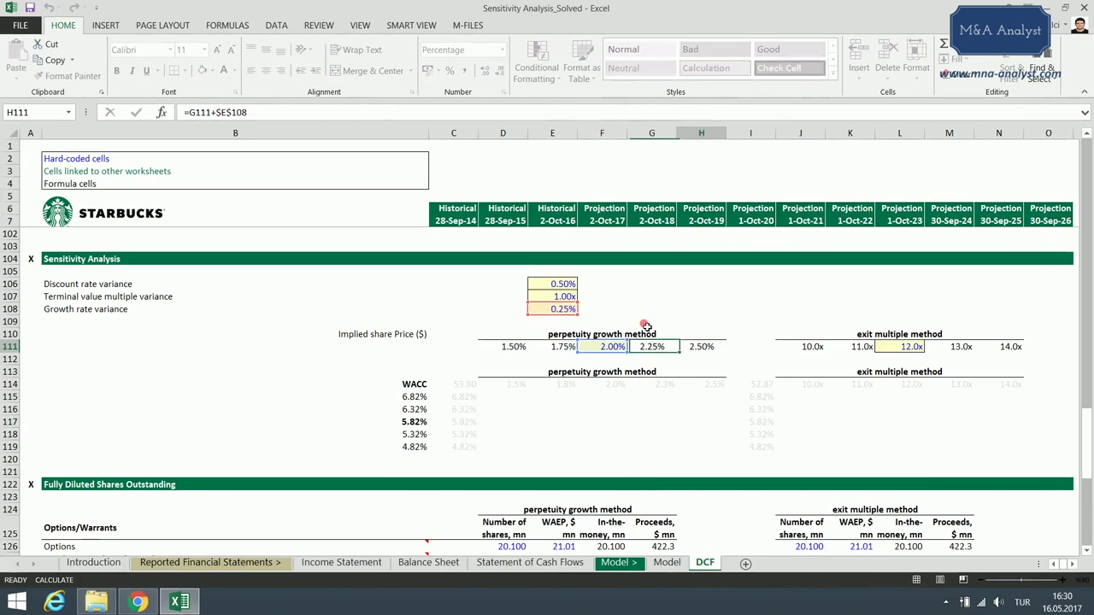
- Review the 0.25% growth variance and the exit multiple method header
left_click(569, 310)
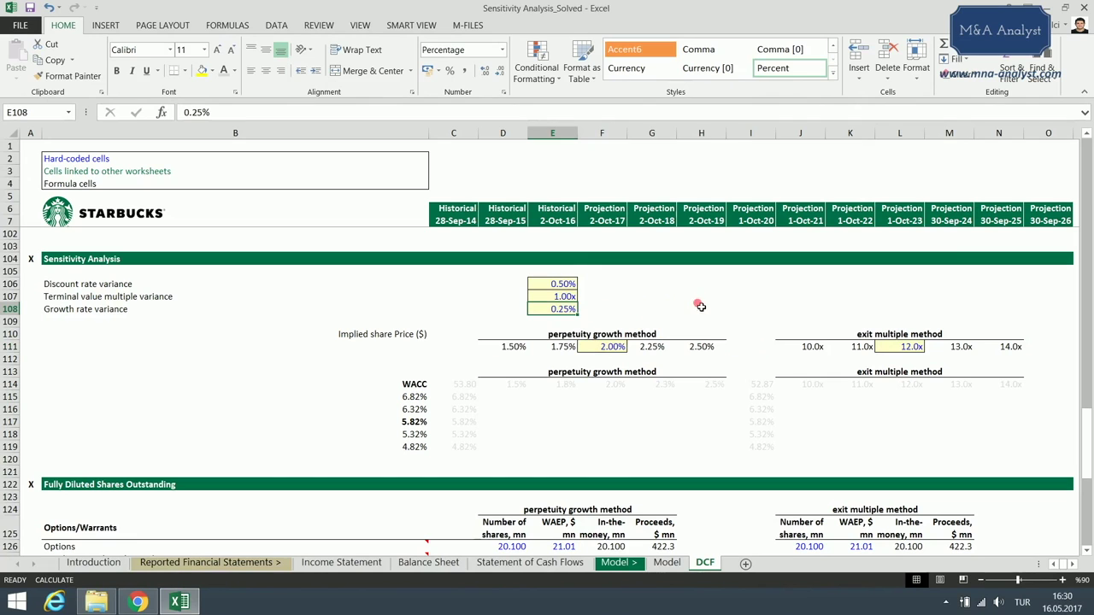
left_click(737, 313)
left_click(812, 348)
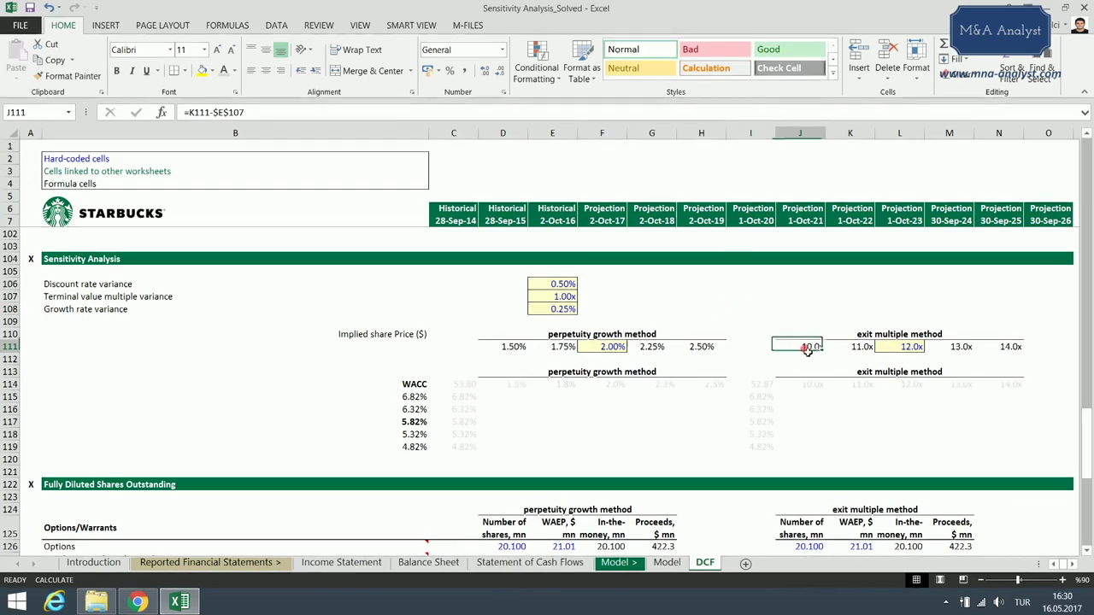
left_click(892, 336)
- Enter =K111-$E$107 in J111 and ±$E$107 steps so multiples run 10.0x to 14.0x
left_click(816, 350)
type("=K111-")
left_click(566, 298)
key("F4")
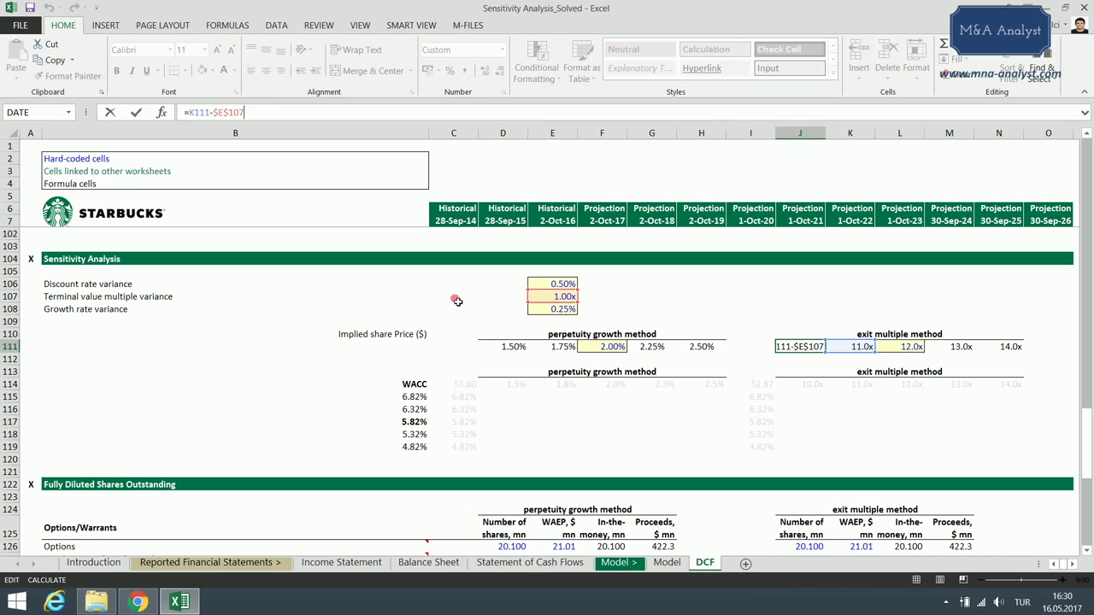
key("Tab")
key("F2")
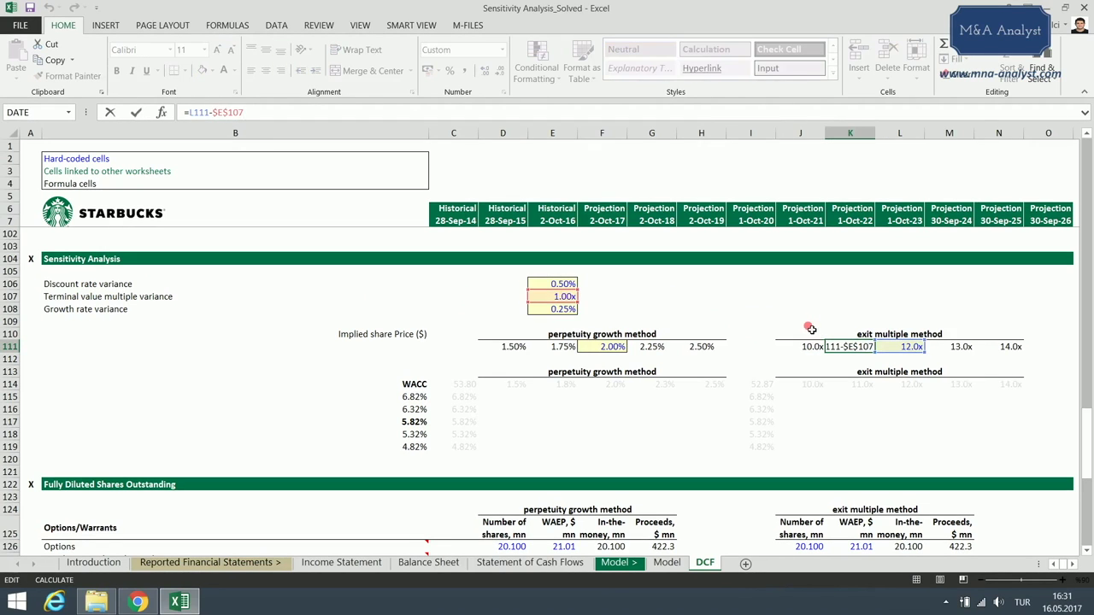
key("Tab")
key("Tab")
key("F2")
key("Tab")
key("F2")
key("Tab")
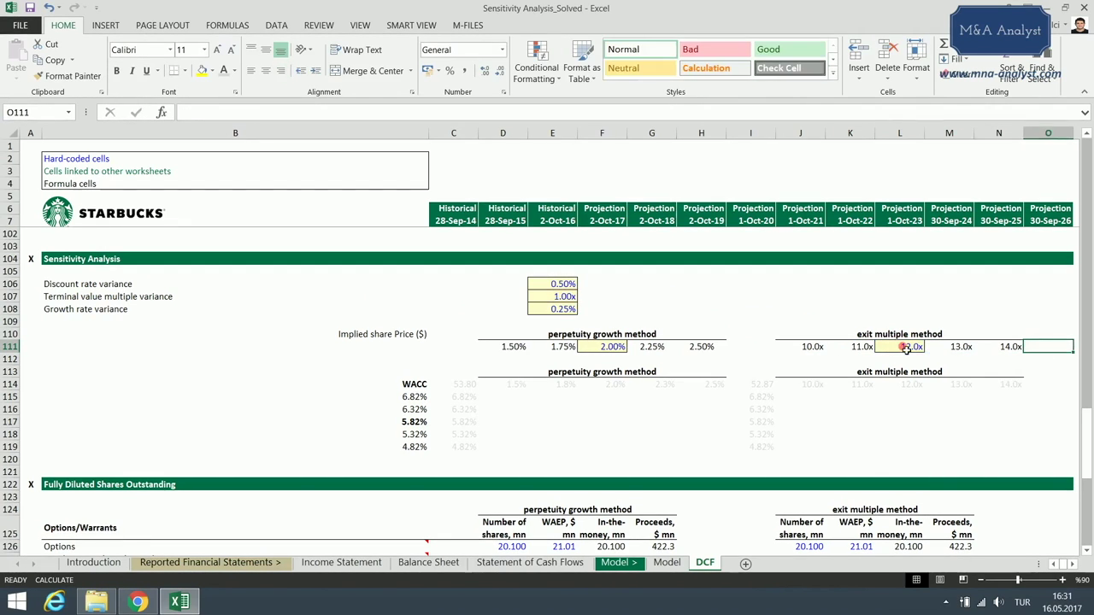
left_click(795, 310)
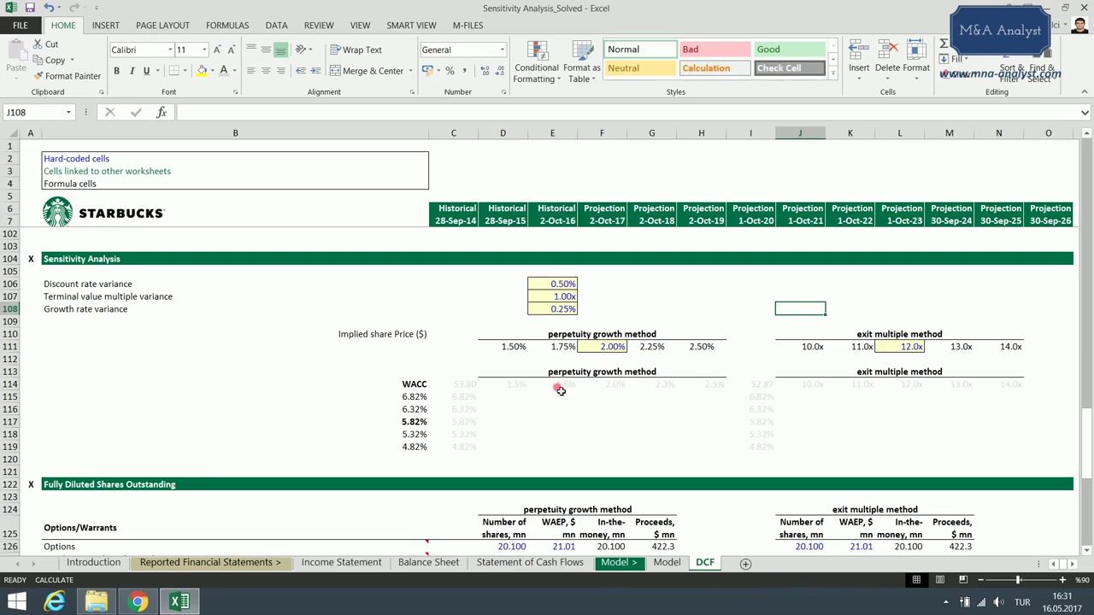
left_click_drag(473, 387, 704, 385)
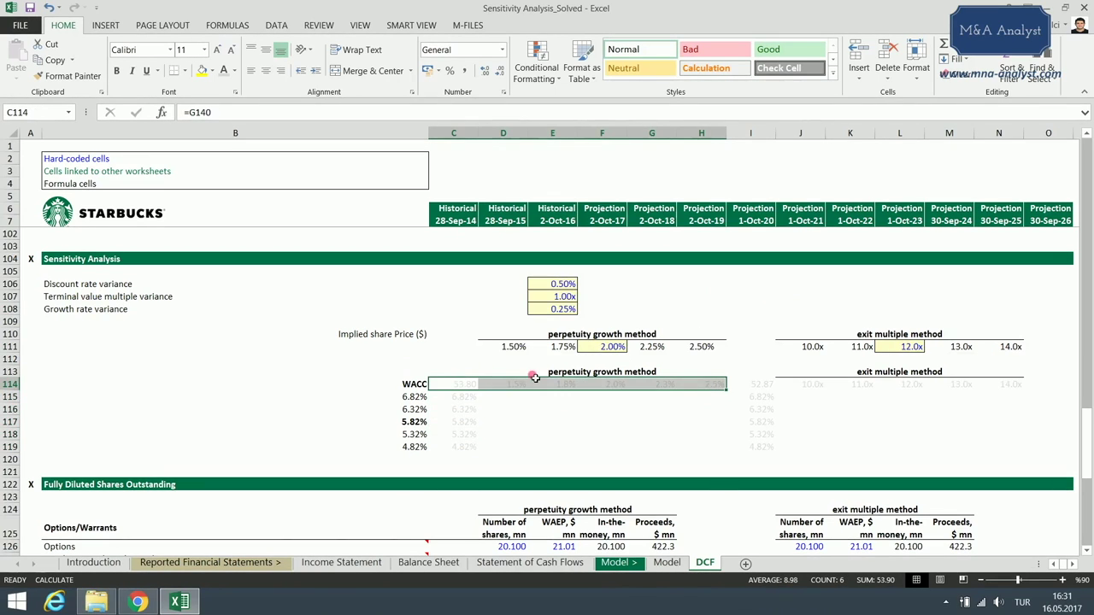
- Select C114:H119 and launch Data Table from What-If Analysis on the Data tab
left_click(471, 385)
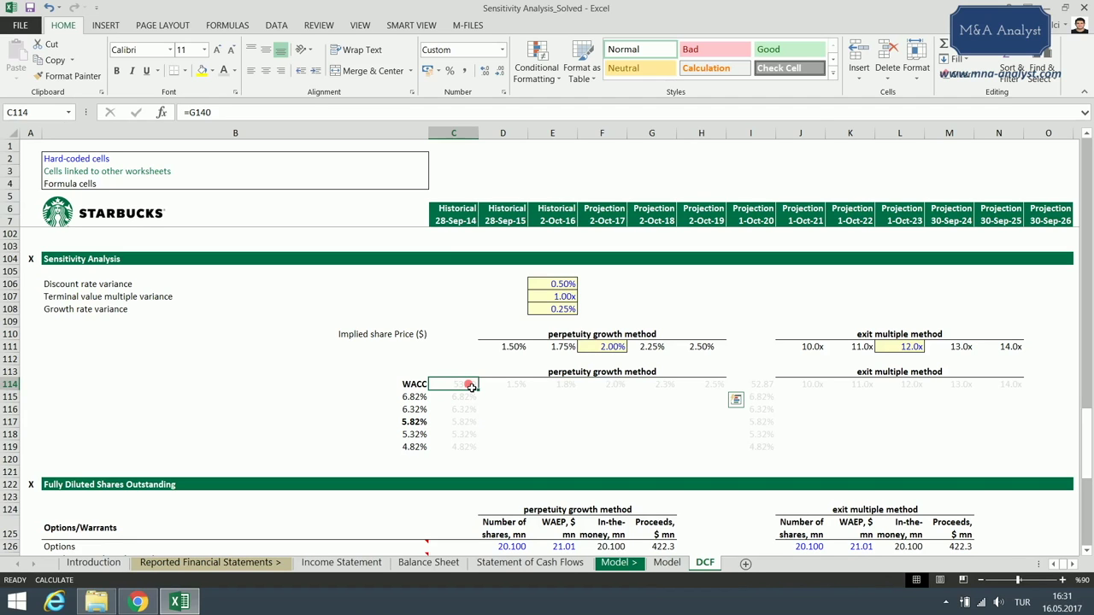
left_click_drag(473, 387, 713, 453)
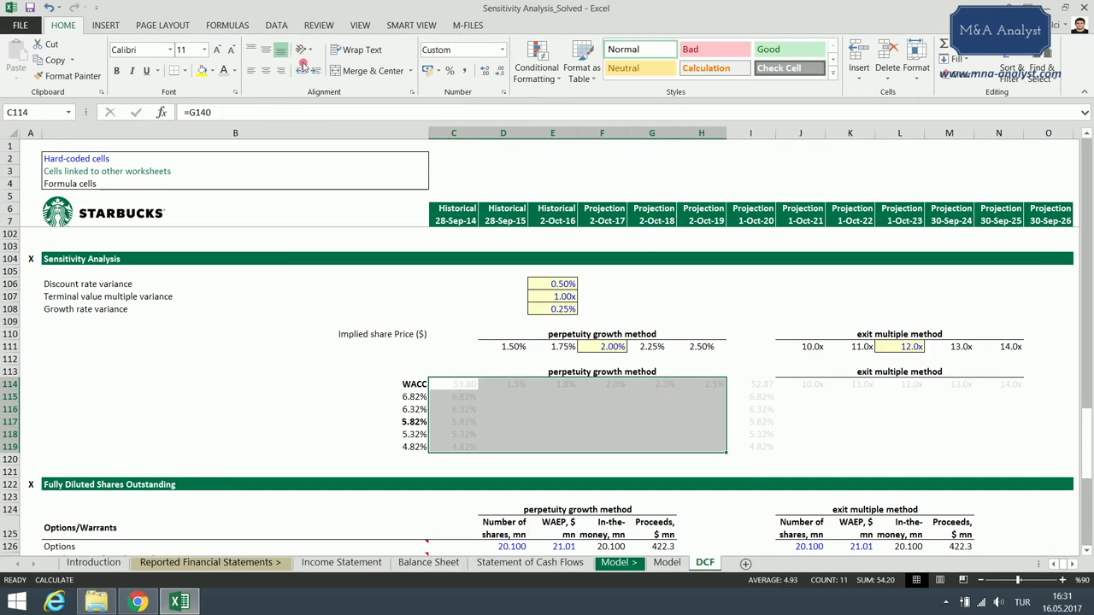
left_click(357, 29)
left_click(281, 25)
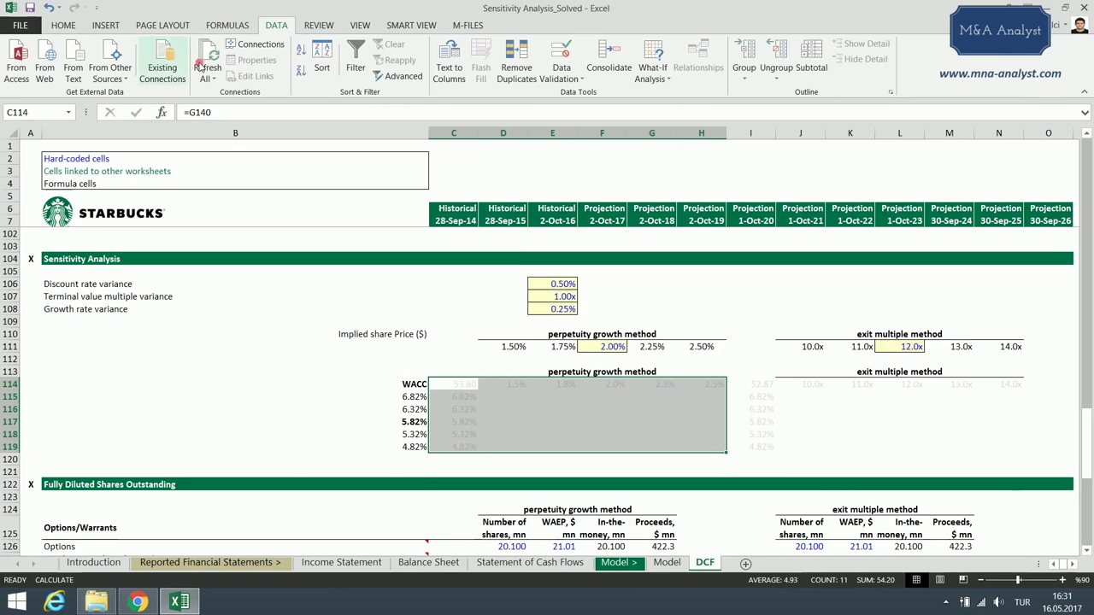
left_click(660, 79)
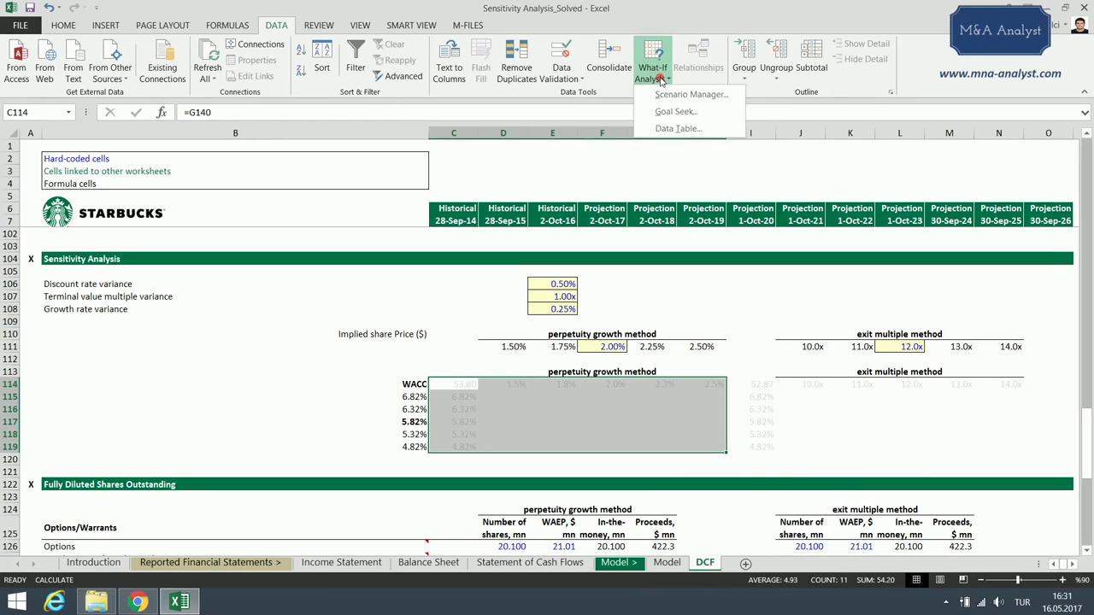
left_click(682, 128)
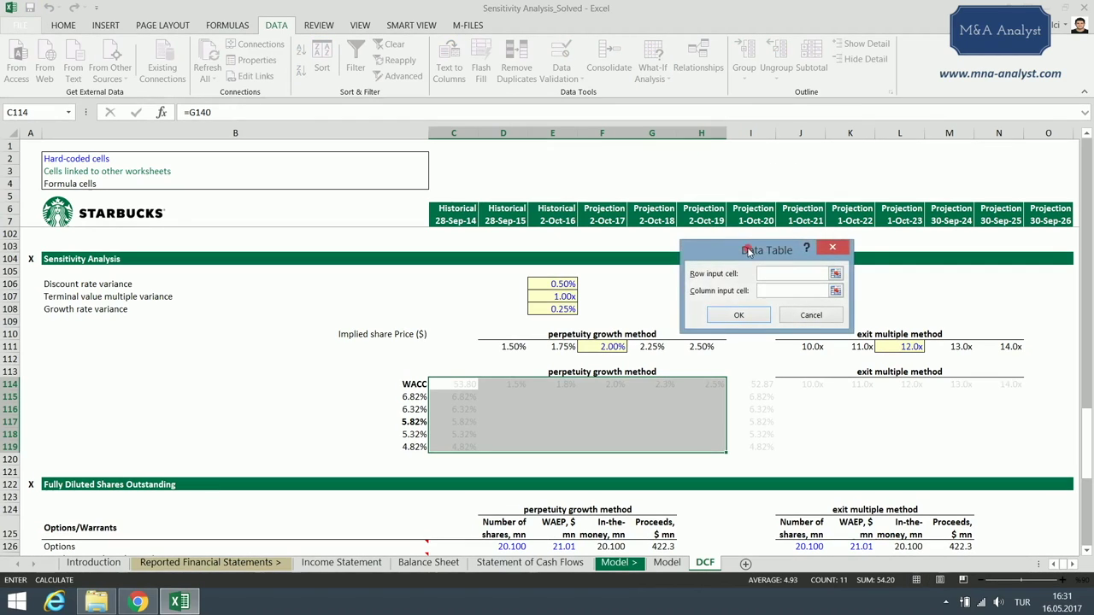
- Set row input $E$65 (long-term growth) and column input $E$96 (WACC), then confirm
left_click_drag(770, 242, 786, 207)
left_click(806, 239)
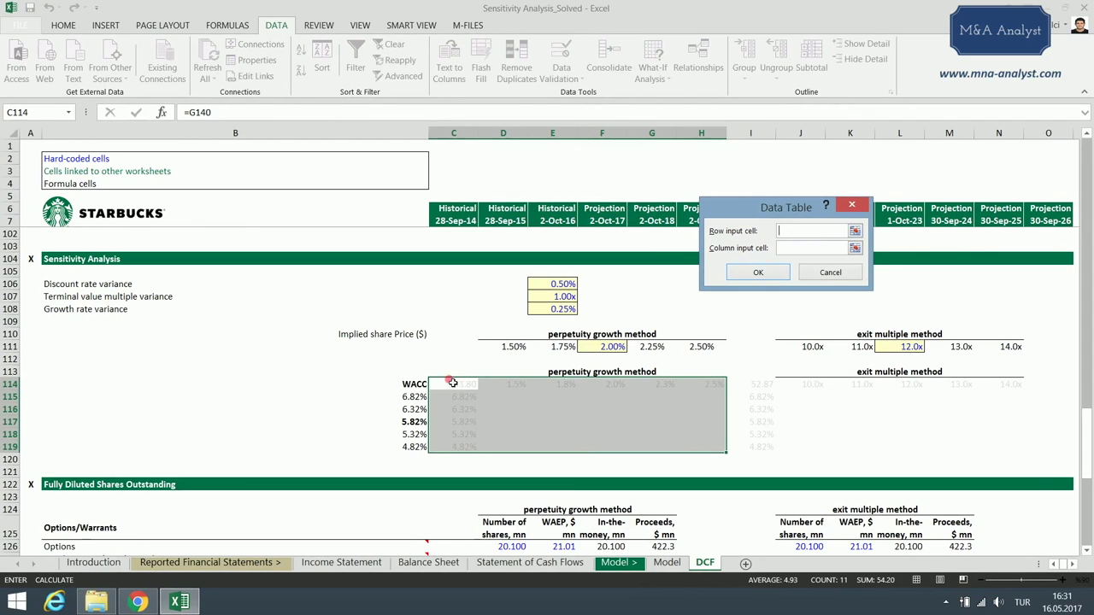
left_click_drag(1082, 418, 1091, 304)
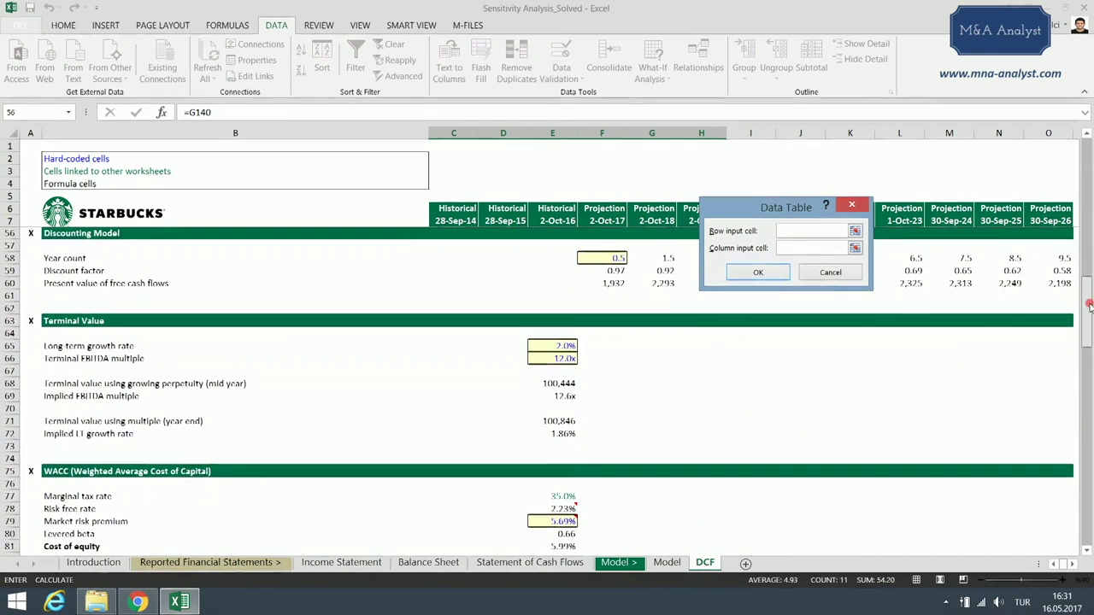
left_click(561, 348)
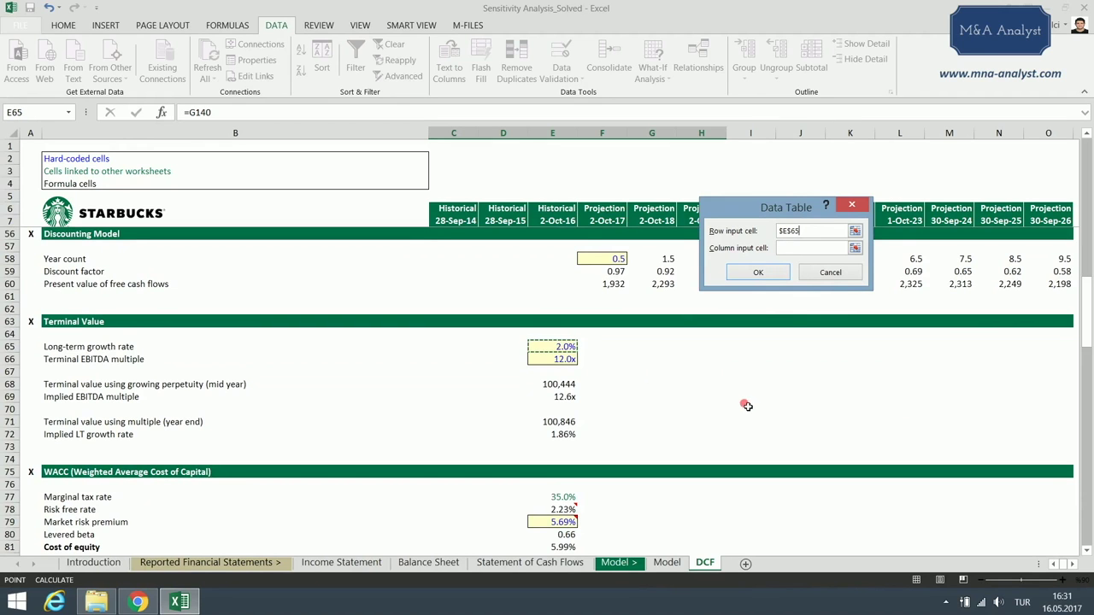
left_click(809, 249)
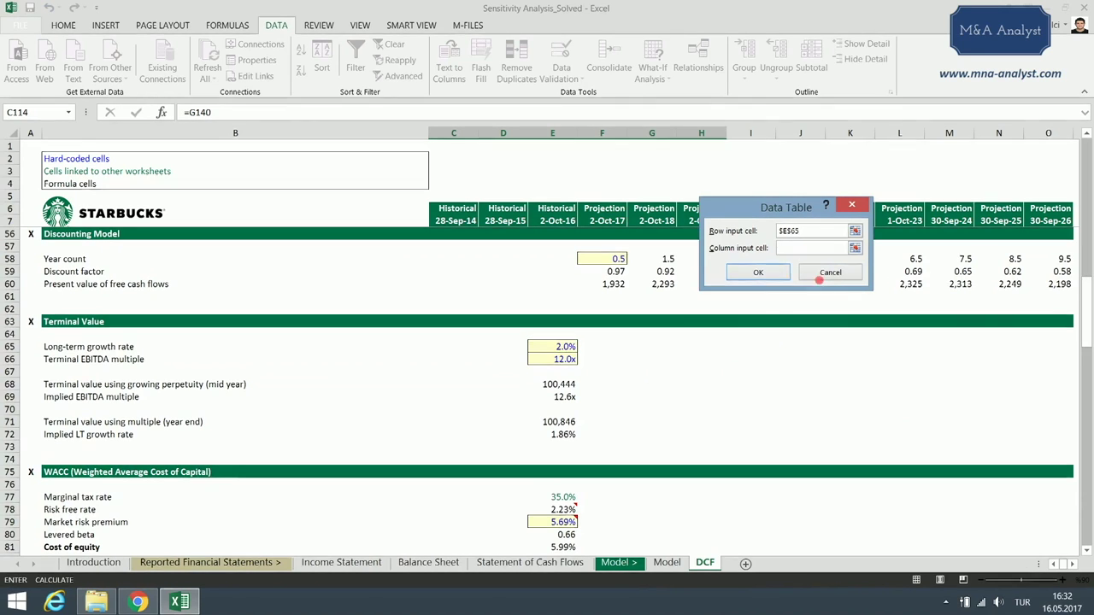
left_click_drag(1088, 299, 1089, 330)
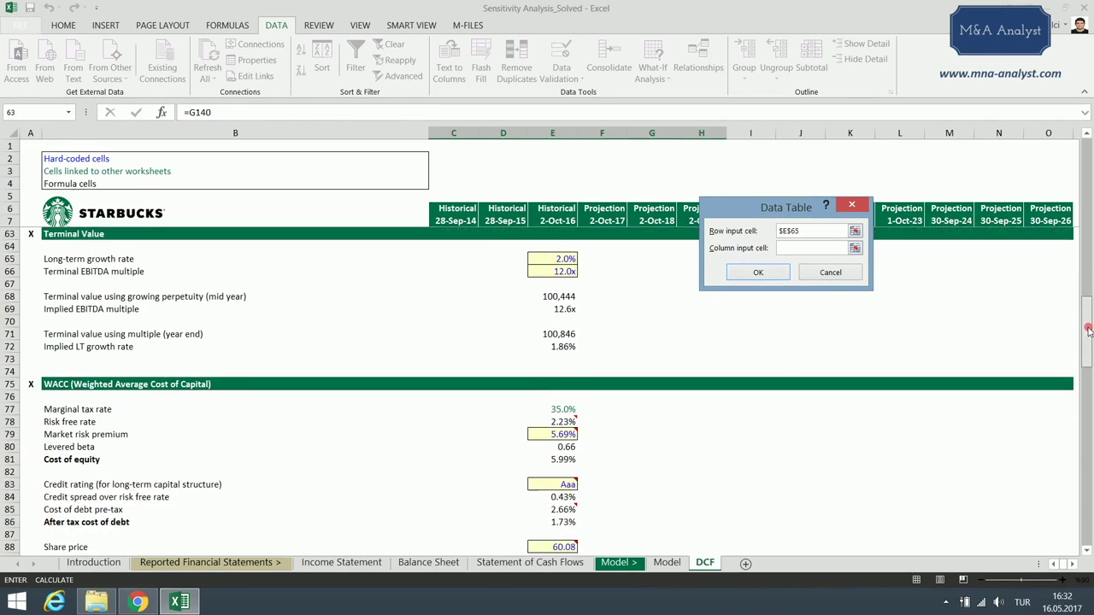
scroll(612, 495, "down", 5)
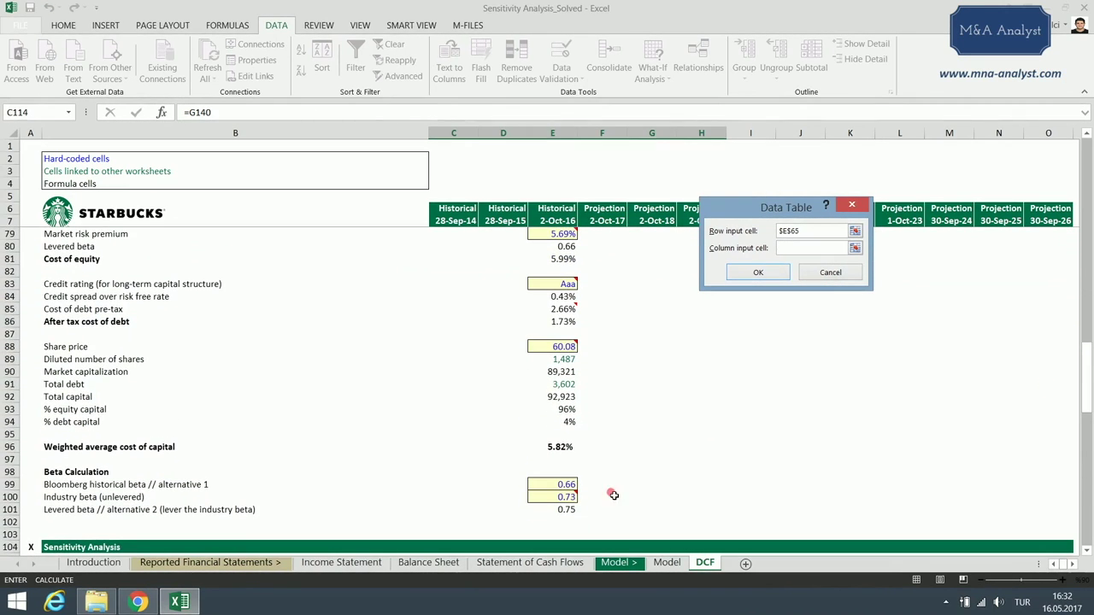
left_click(560, 446)
left_click_drag(1085, 332, 1087, 429)
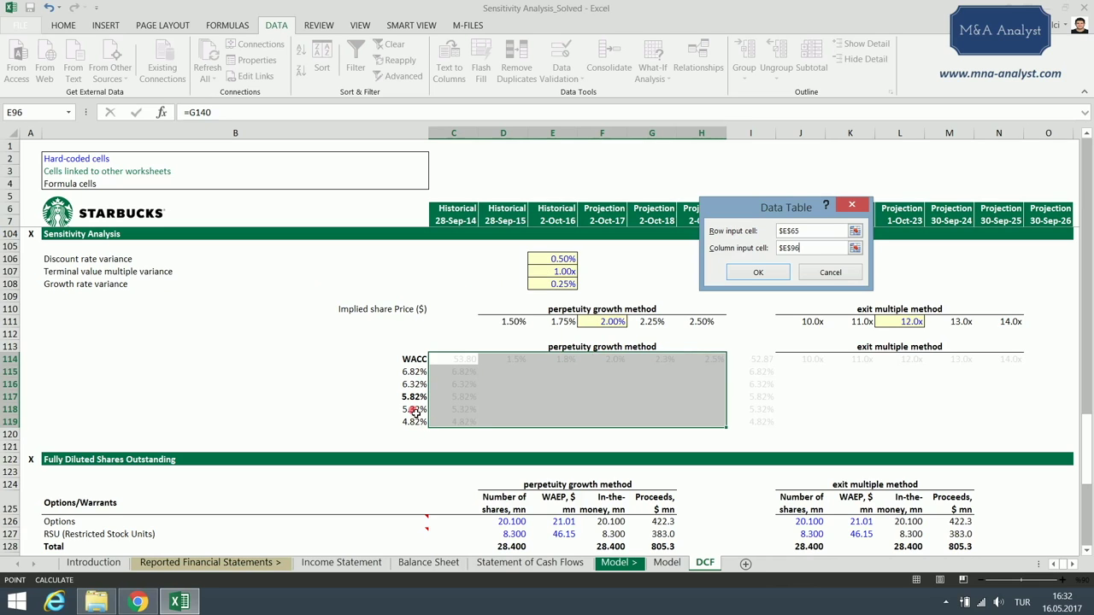
left_click_drag(821, 247, 774, 249)
left_click(763, 274)
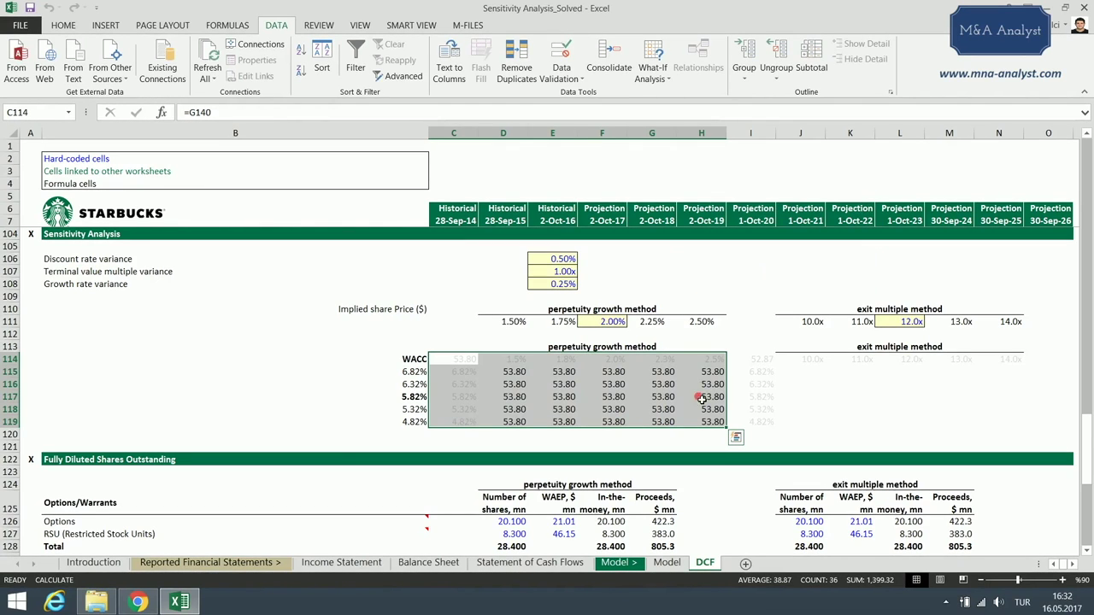
- Recalculate with F9 so the grid fills with implied share prices from 39.52 to 86.27
left_click_drag(408, 350, 718, 422)
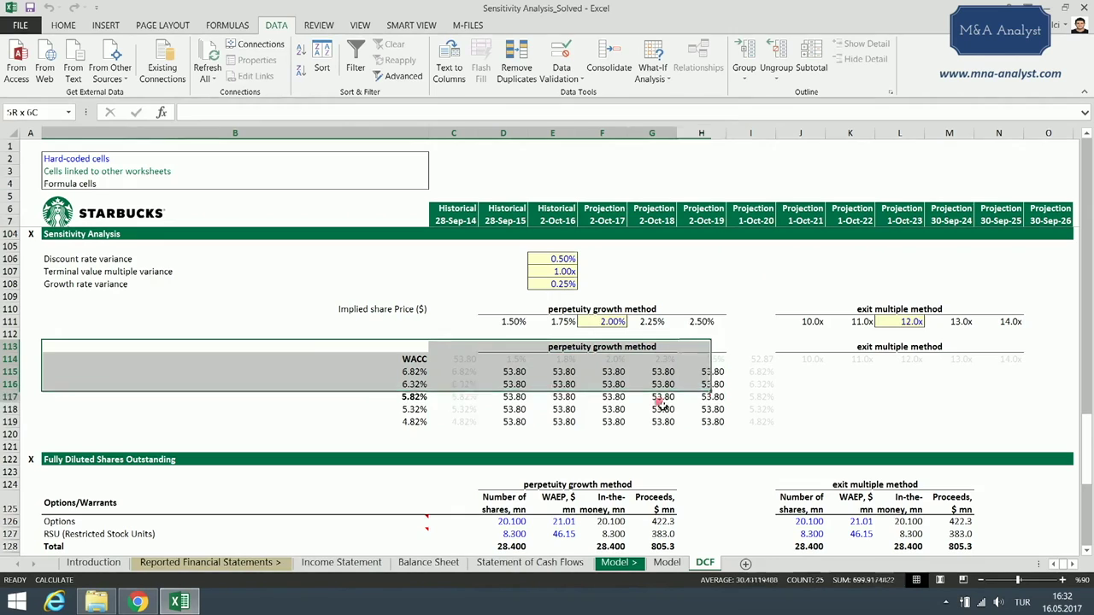
left_click_drag(423, 362, 415, 420)
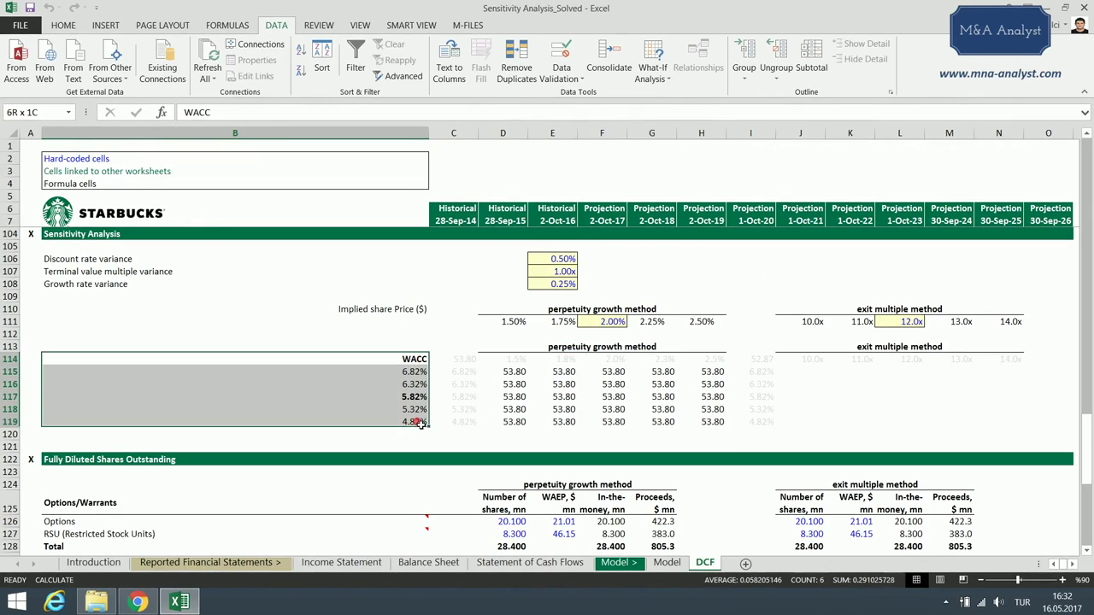
left_click(468, 362)
left_click_drag(416, 362, 420, 423)
left_click(545, 347)
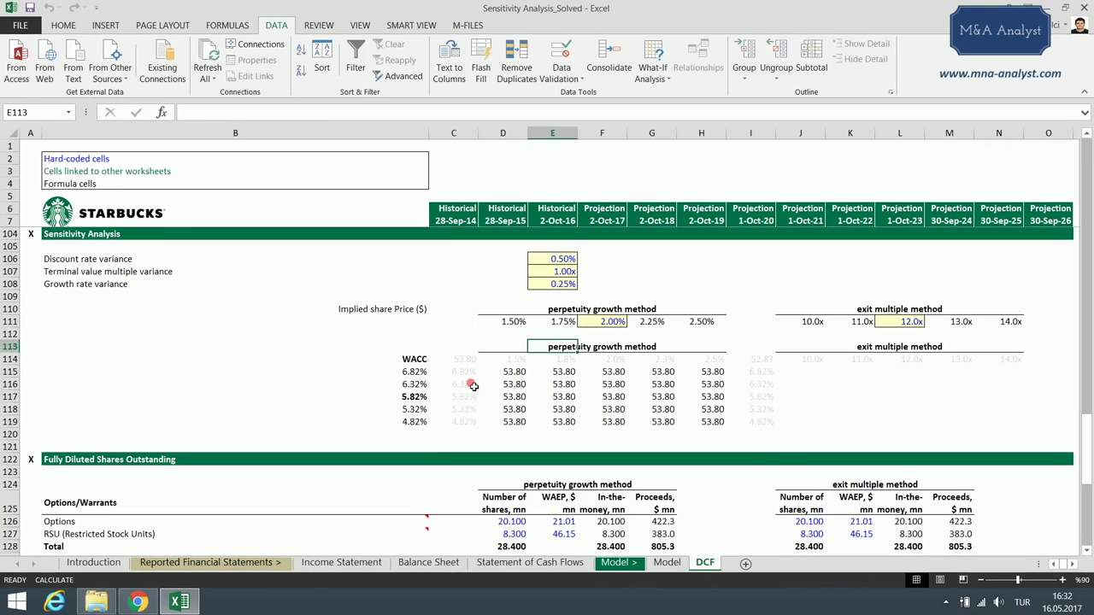
left_click(372, 347)
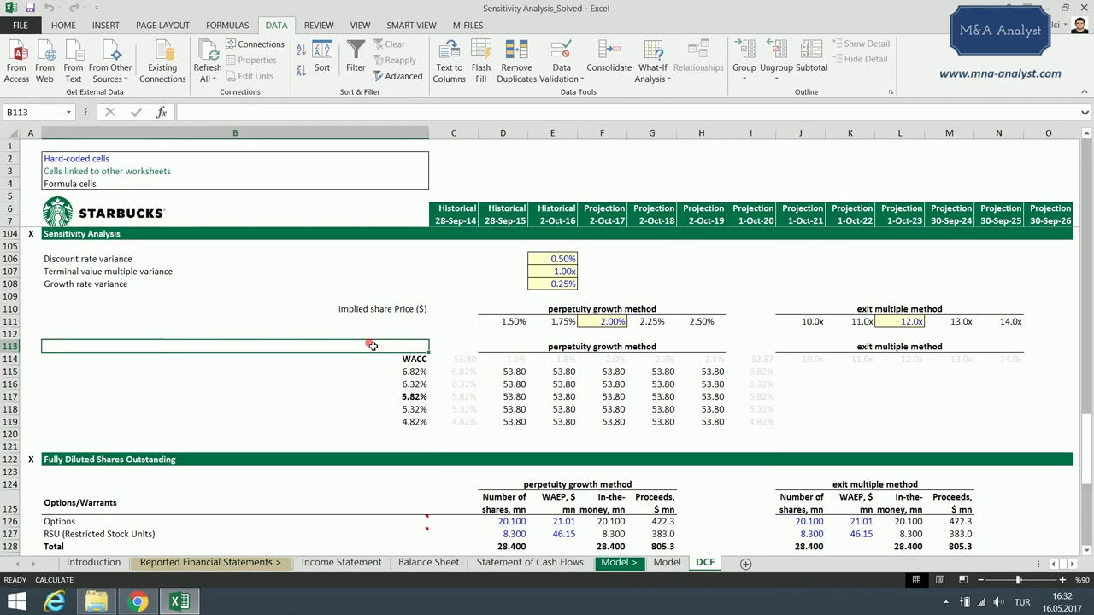
key("F9")
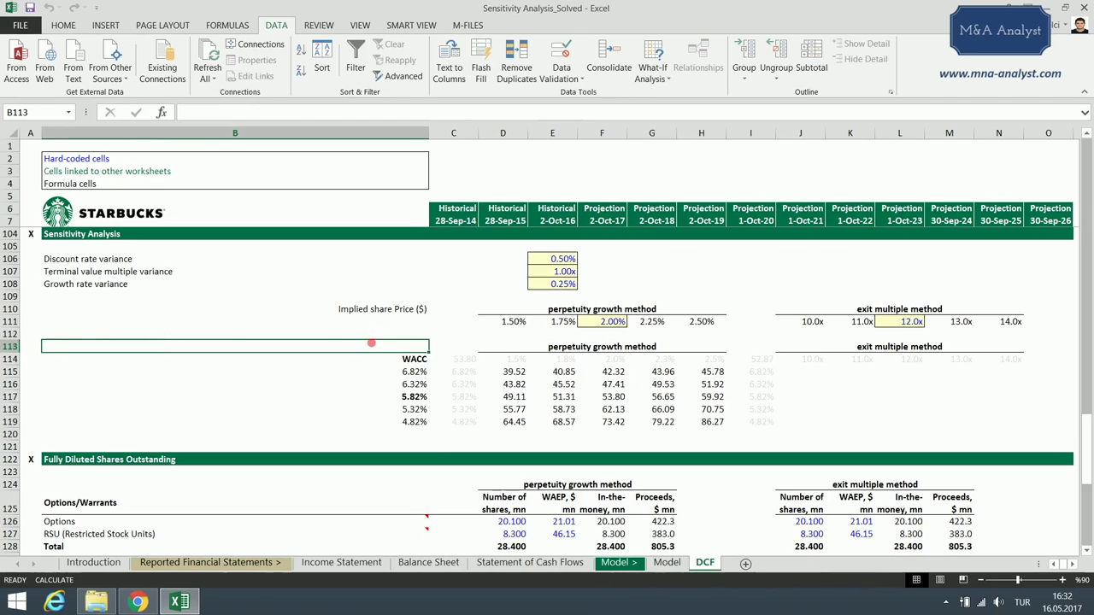
- Inspect the TABLE formula and compare the 53.80 base price with its 2.00% growth and 5.82% WACC labels
left_click(511, 373)
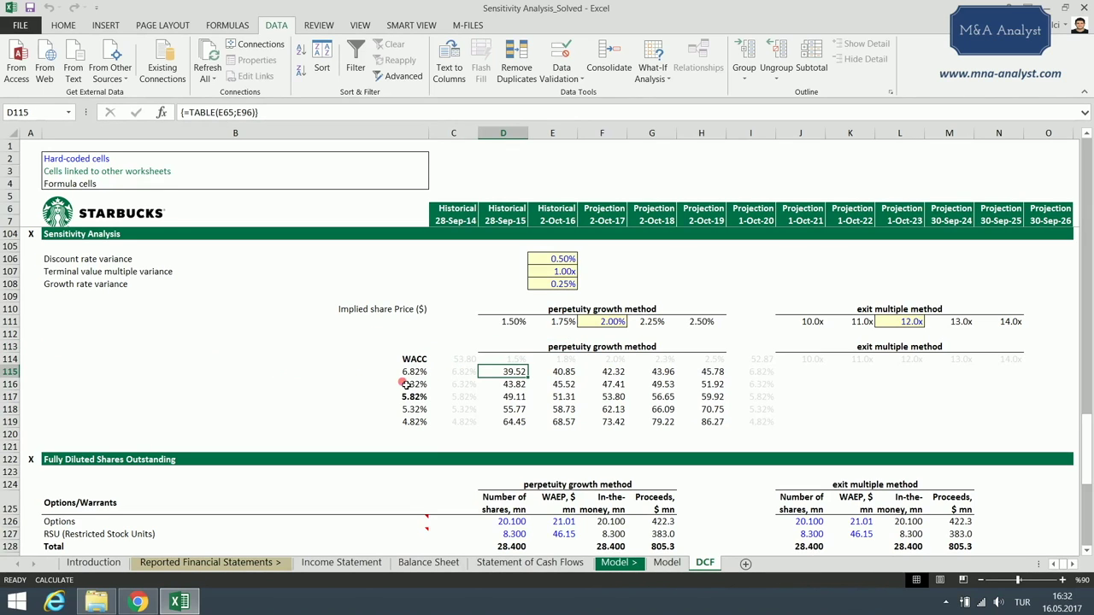
left_click(614, 400)
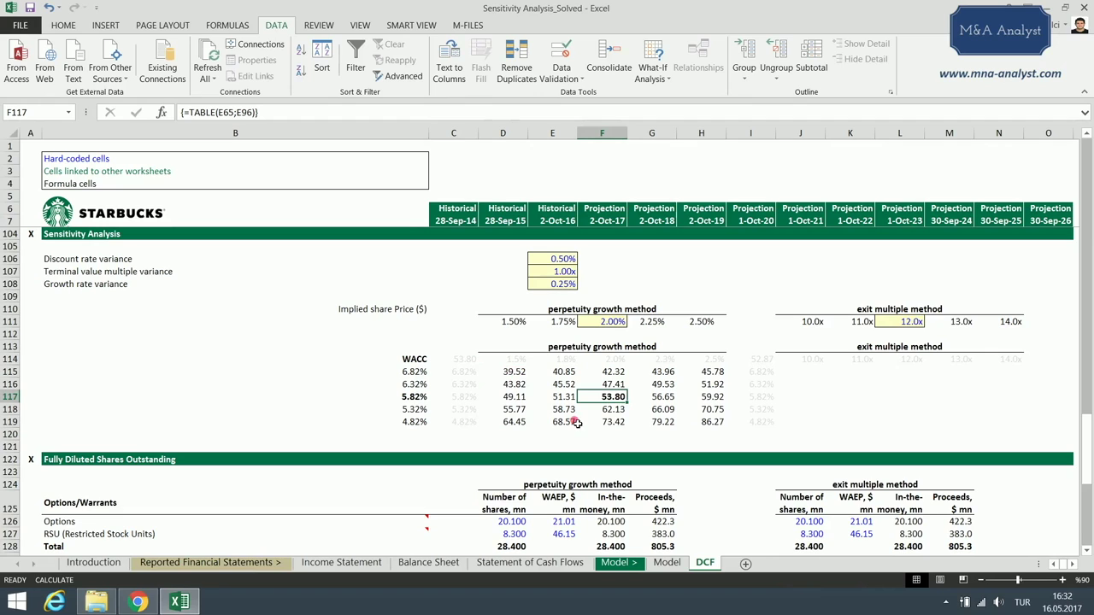
left_click(466, 360)
left_click(614, 398)
left_click(615, 359, "ctrl")
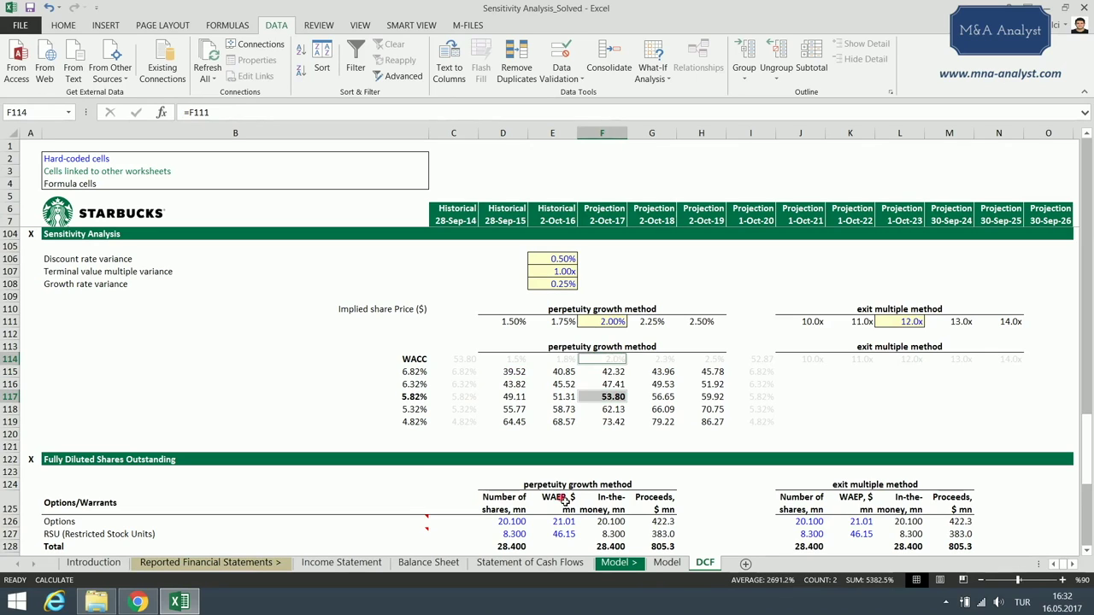
left_click(474, 400, "ctrl")
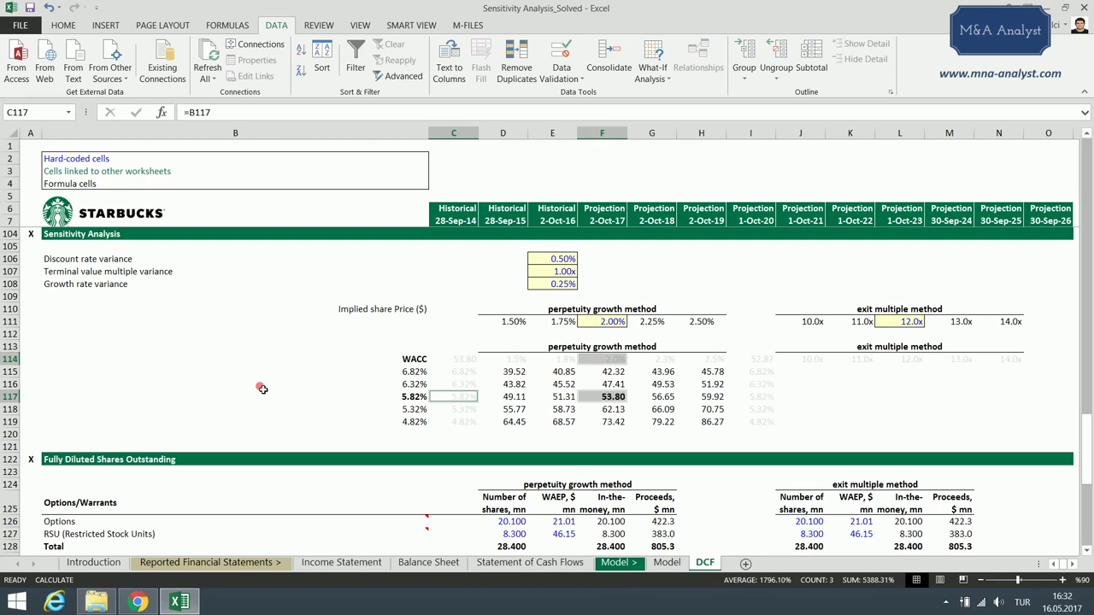
left_click(607, 397)
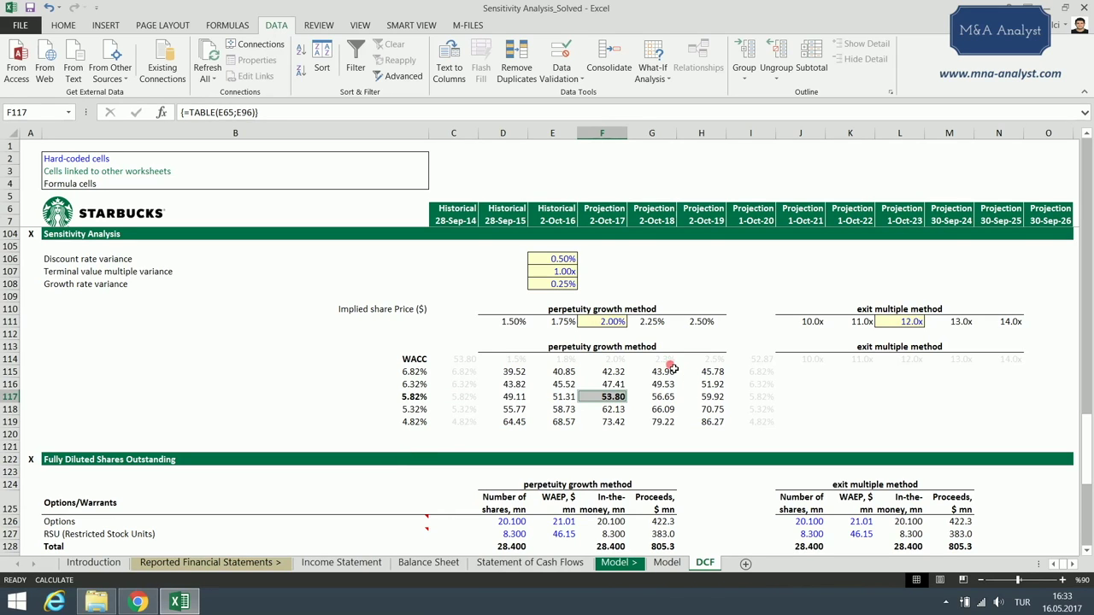
- Show the growth rate headers D114:H114 with two decimals
left_click_drag(713, 360, 503, 360)
left_click(64, 25)
left_click(477, 70)
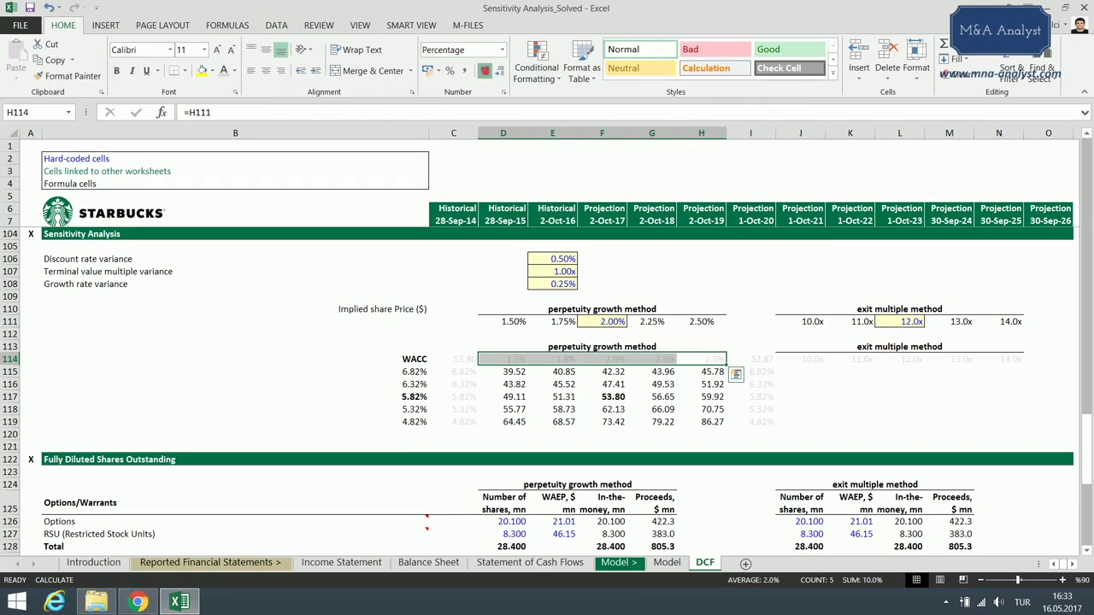
- Inspect the results around the 53.80 base case, including 86.27 at 4.82% WACC and 2.50% growth
left_click(612, 400)
left_click(660, 395)
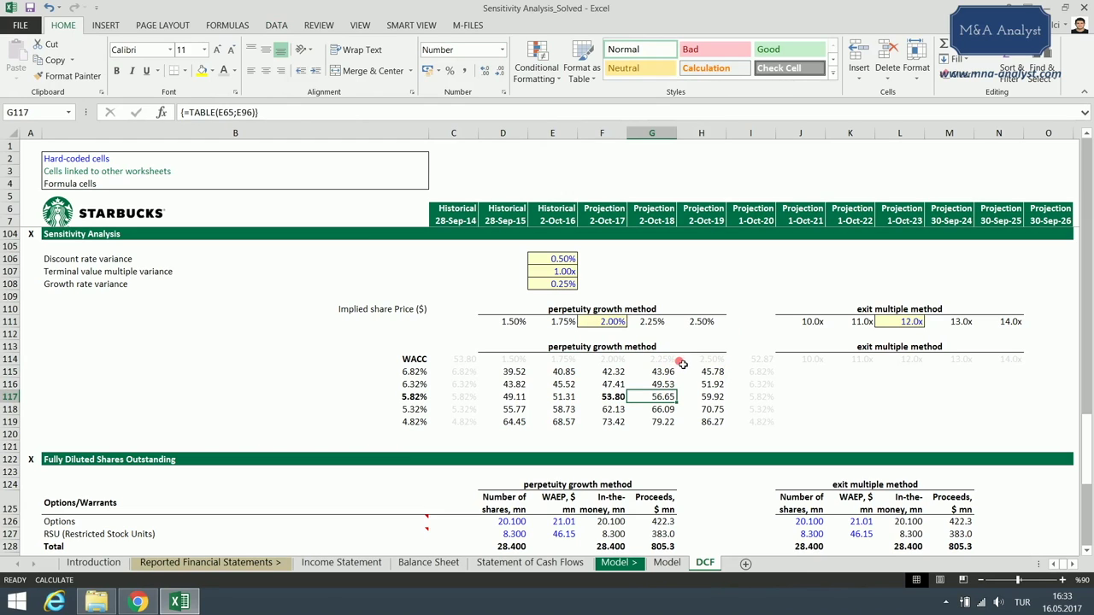
left_click(664, 399)
left_click(656, 446)
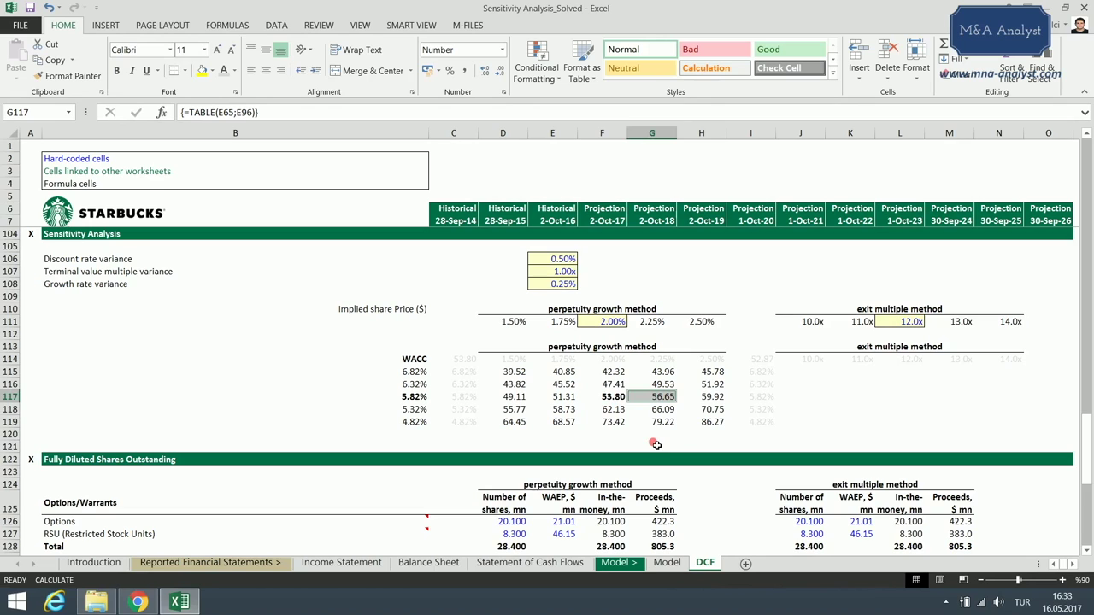
left_click(713, 422)
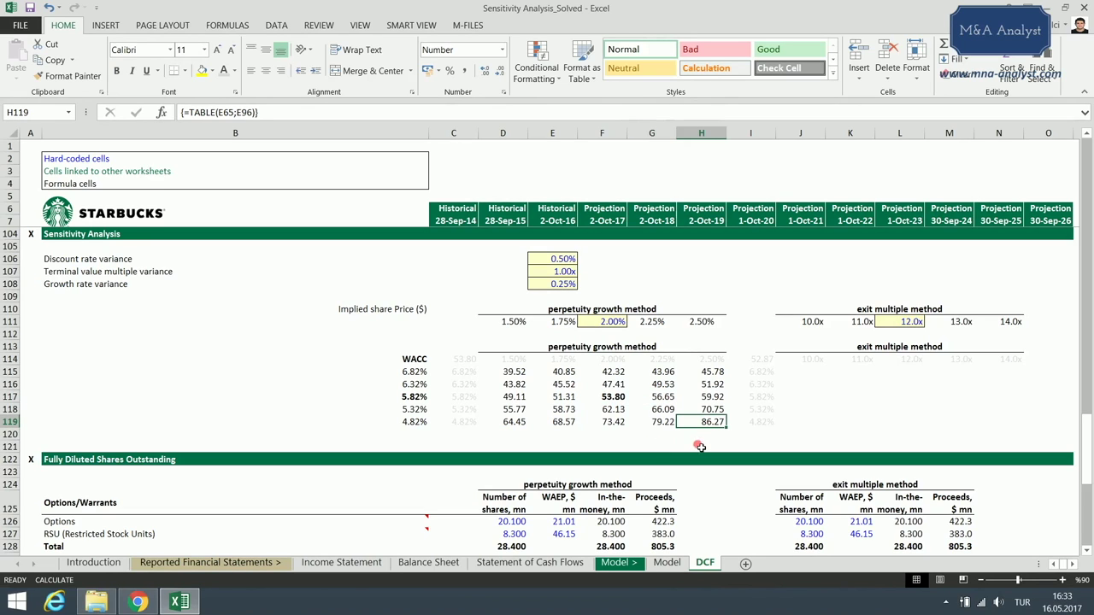
left_click(714, 360, "ctrl")
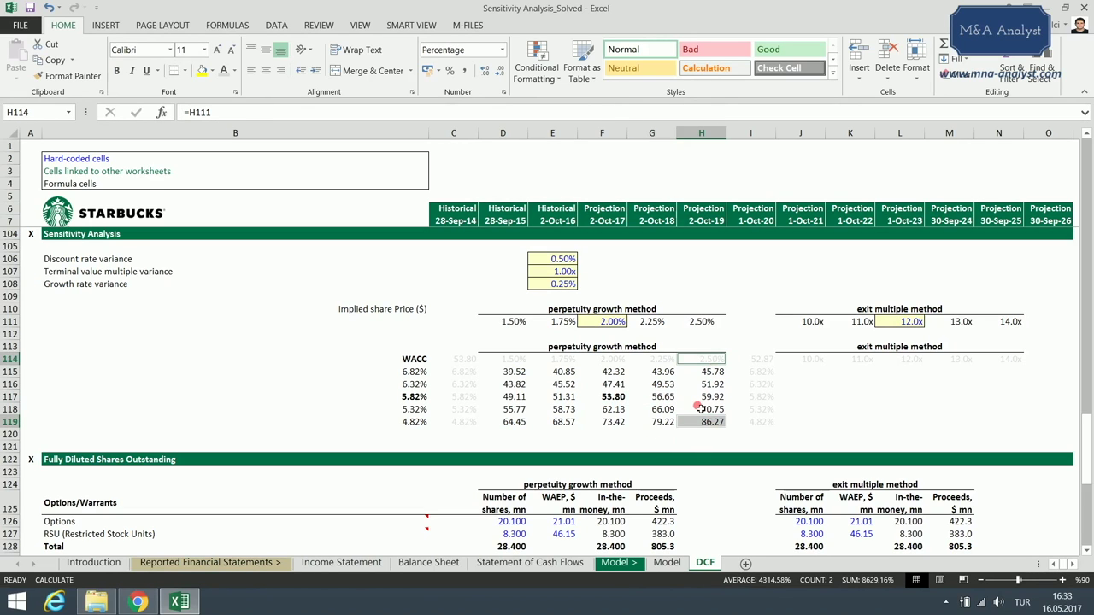
left_click(333, 421, "ctrl")
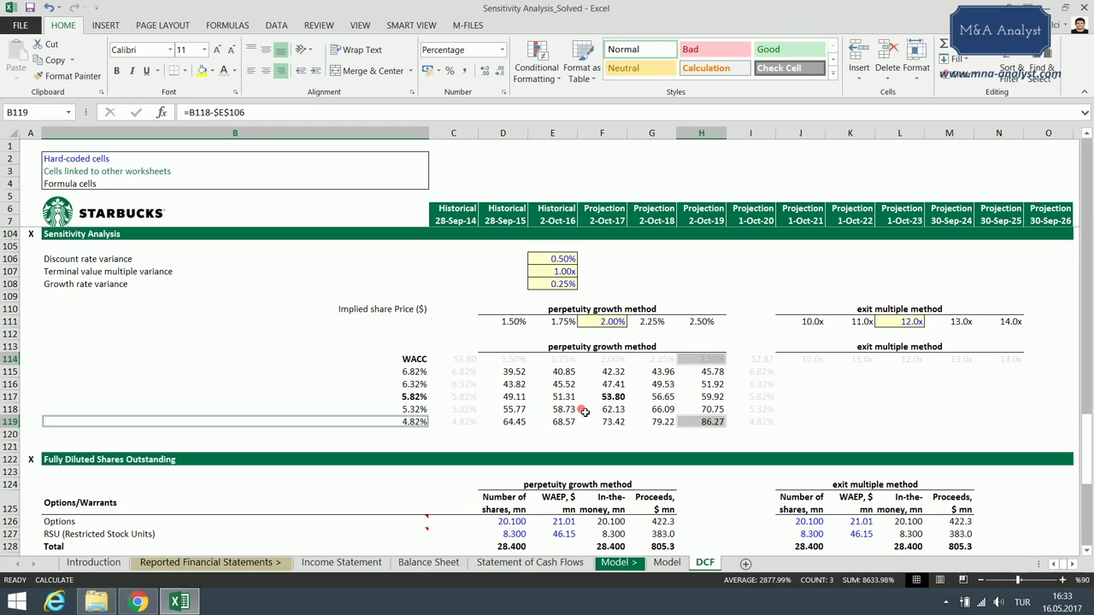
- Remove bold from the 53.80 base value in F117
left_click(614, 397)
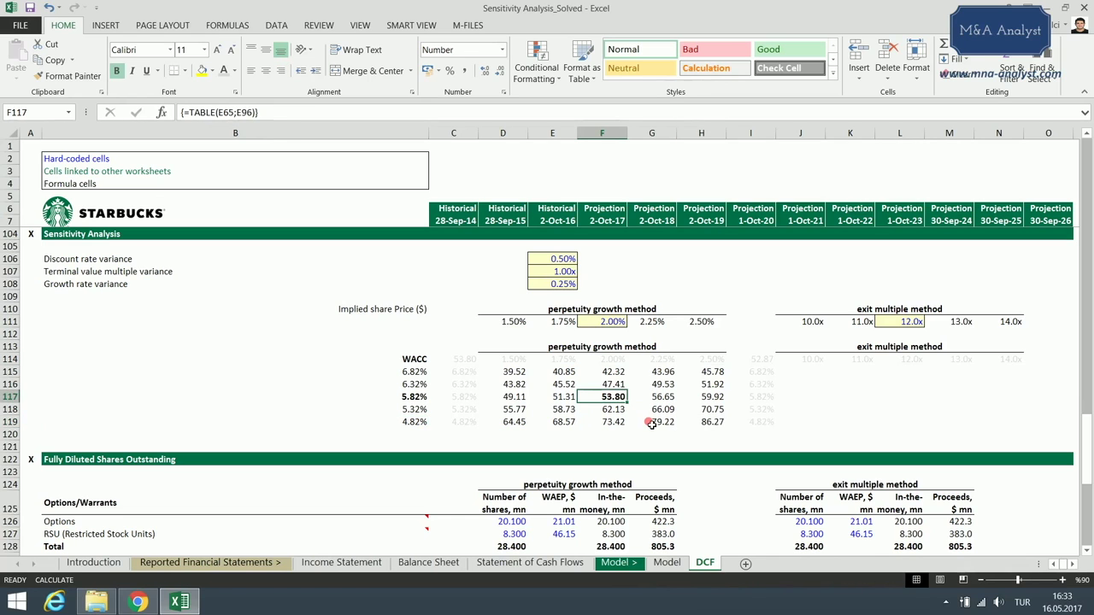
key("ctrl+b")
left_click_drag(769, 359, 1009, 421)
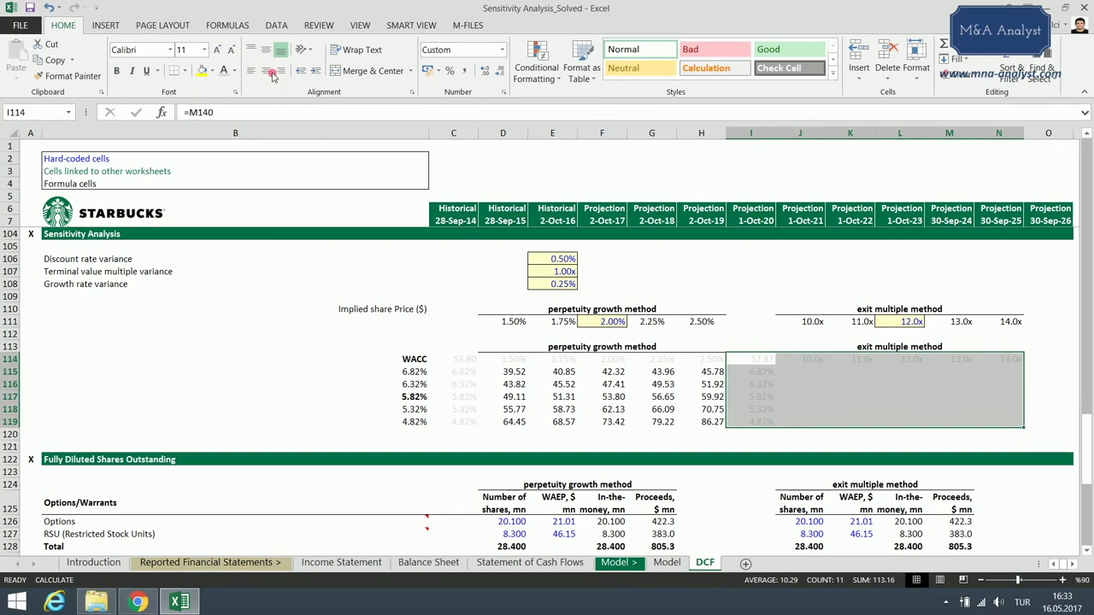
- Create a data table on I114:N119 with row input $E$66 and column input $E$96
left_click(361, 25)
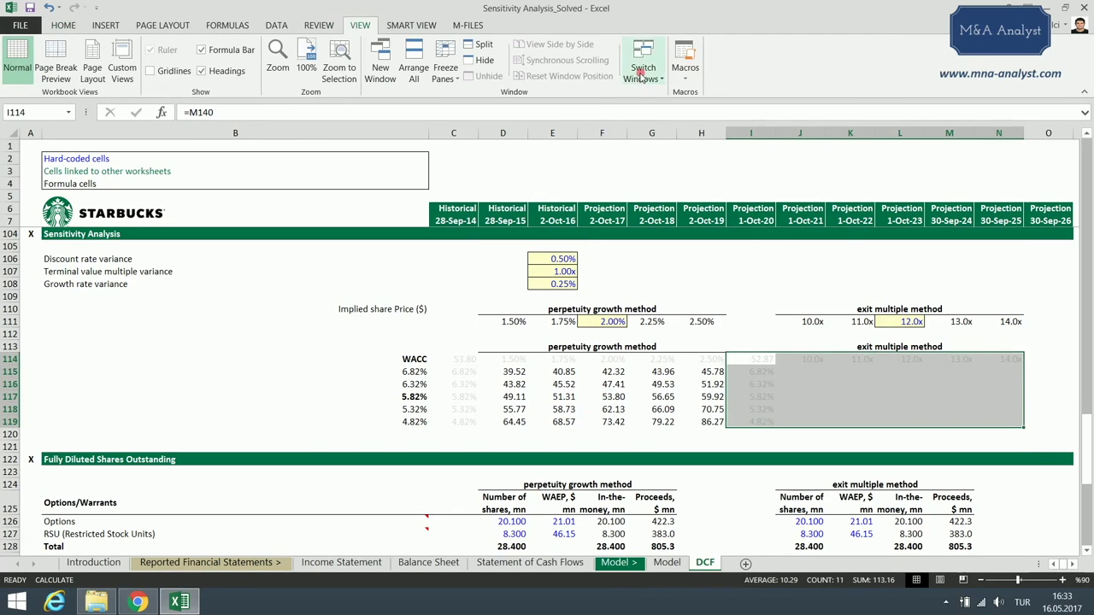
left_click(316, 25)
left_click(293, 26)
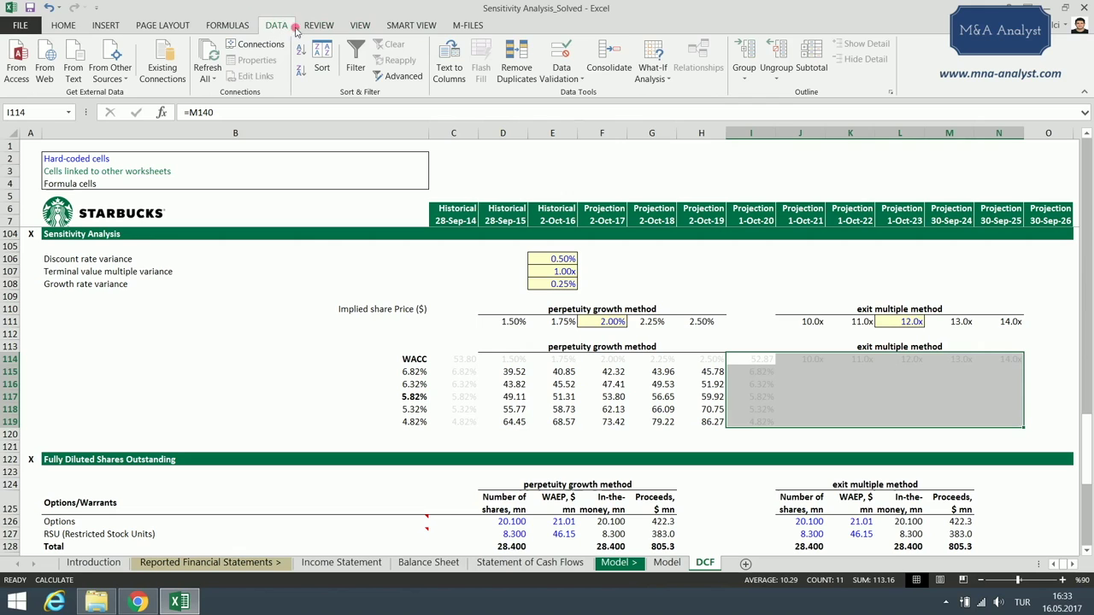
left_click(654, 72)
left_click(691, 130)
left_click_drag(1089, 425, 1090, 301)
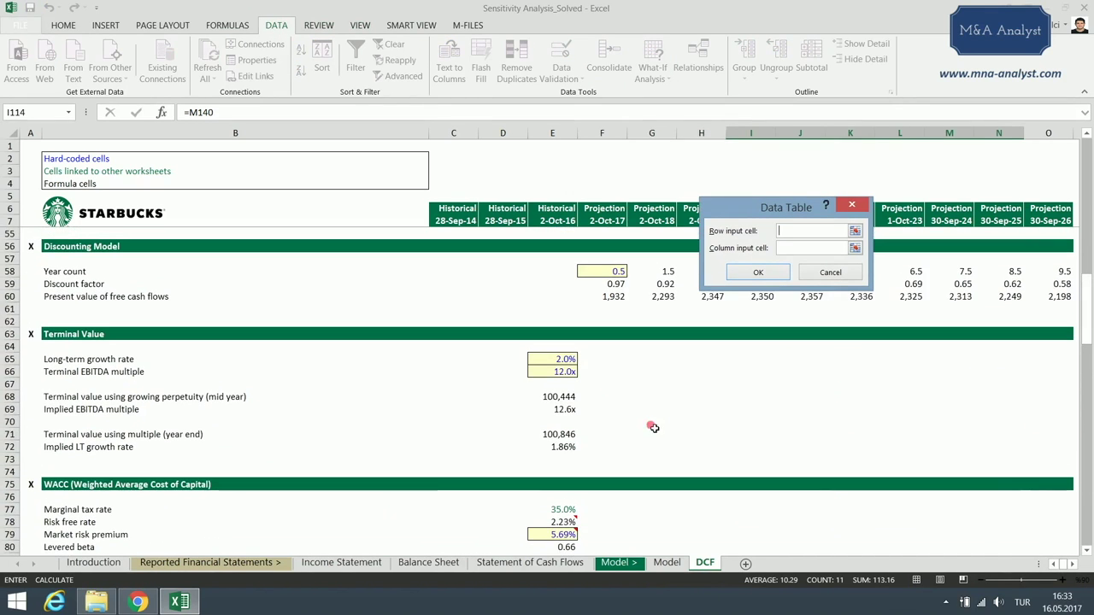
left_click(564, 371)
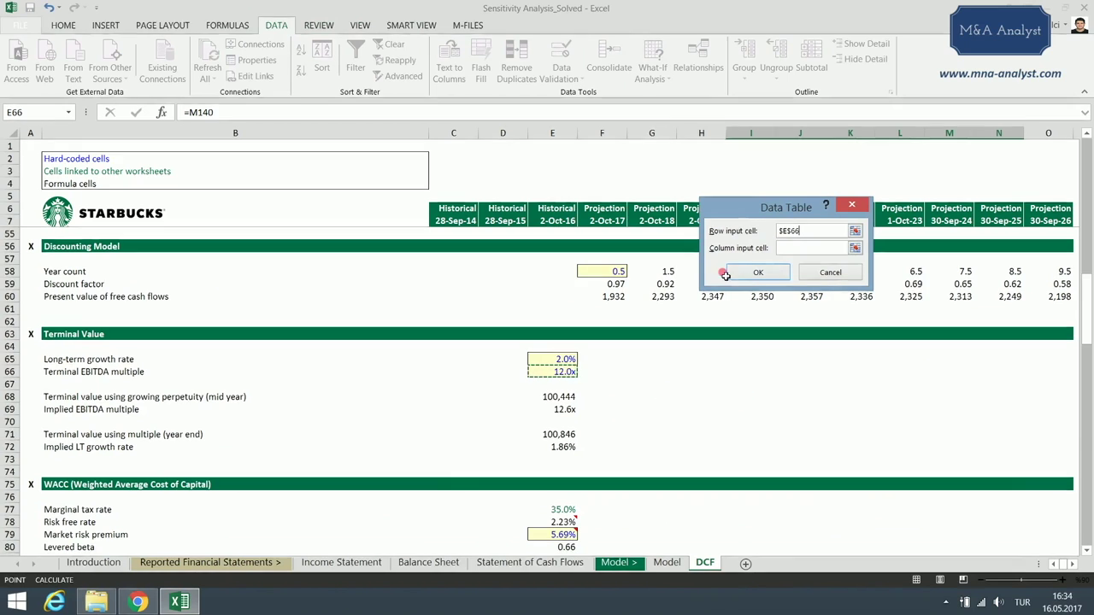
left_click(803, 248)
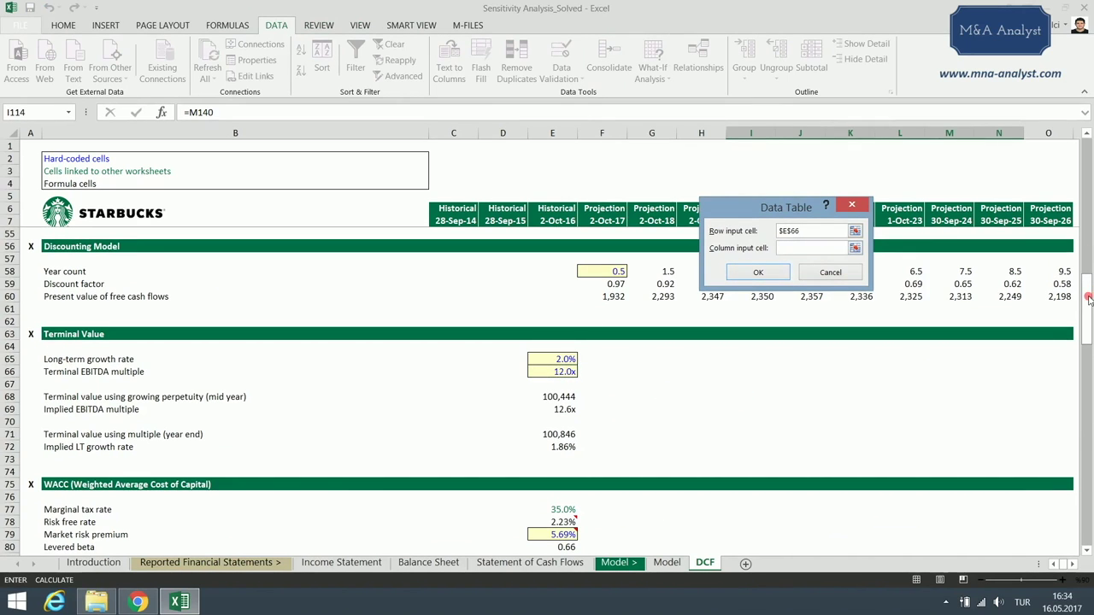
left_click_drag(1087, 301, 1090, 378)
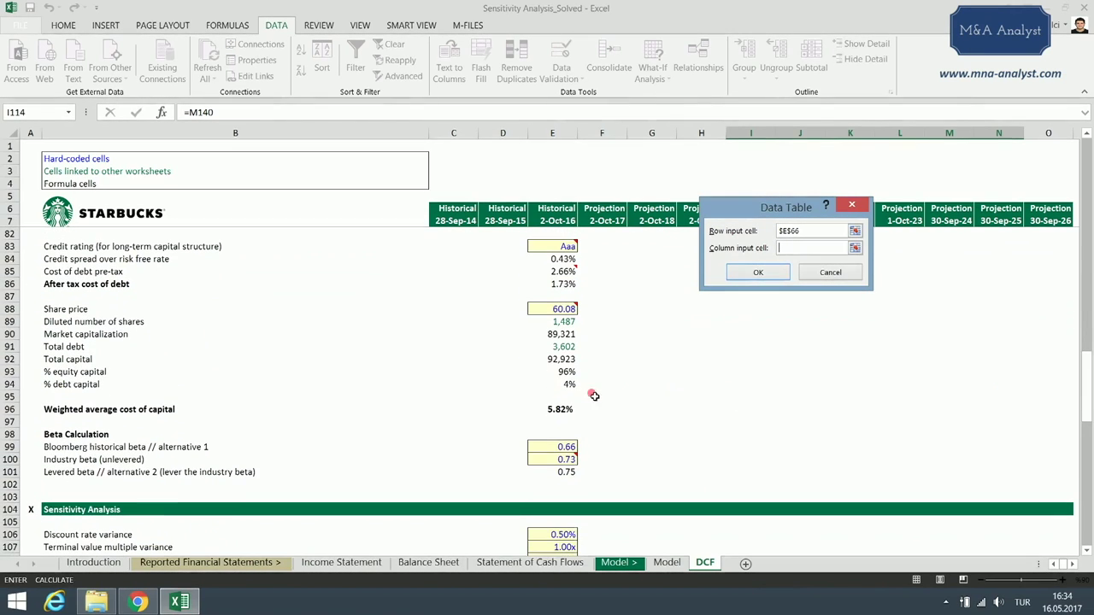
left_click(564, 410)
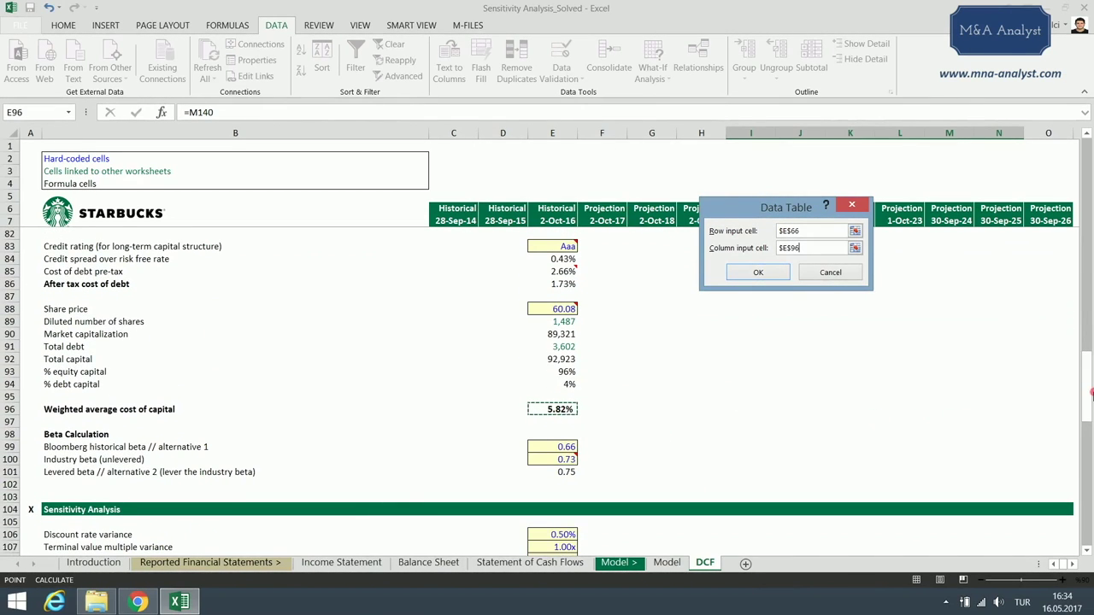
left_click_drag(1088, 409, 1086, 447)
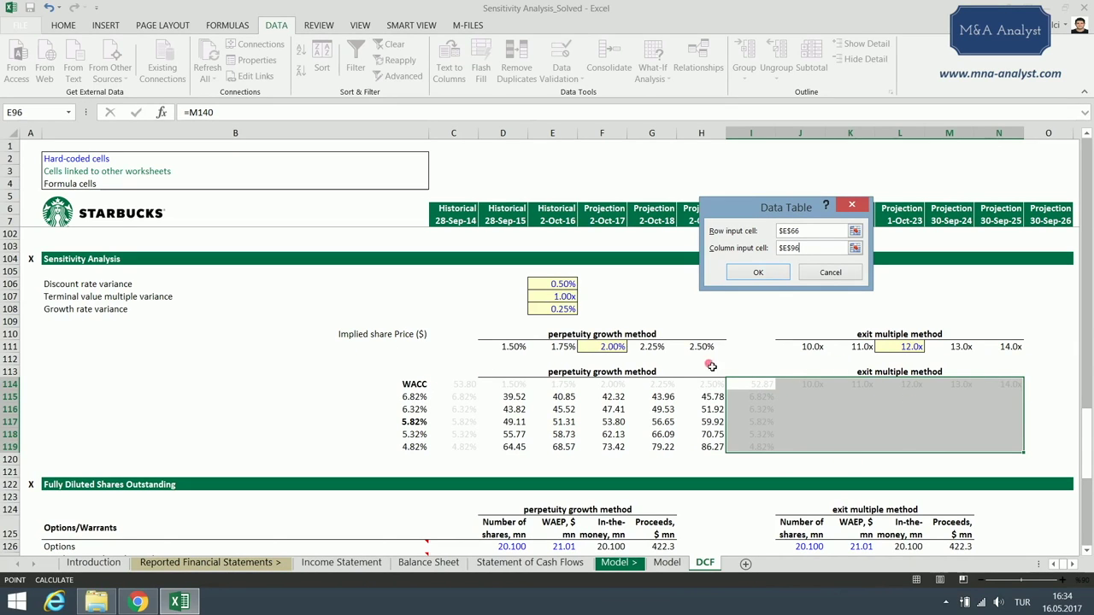
left_click(762, 273)
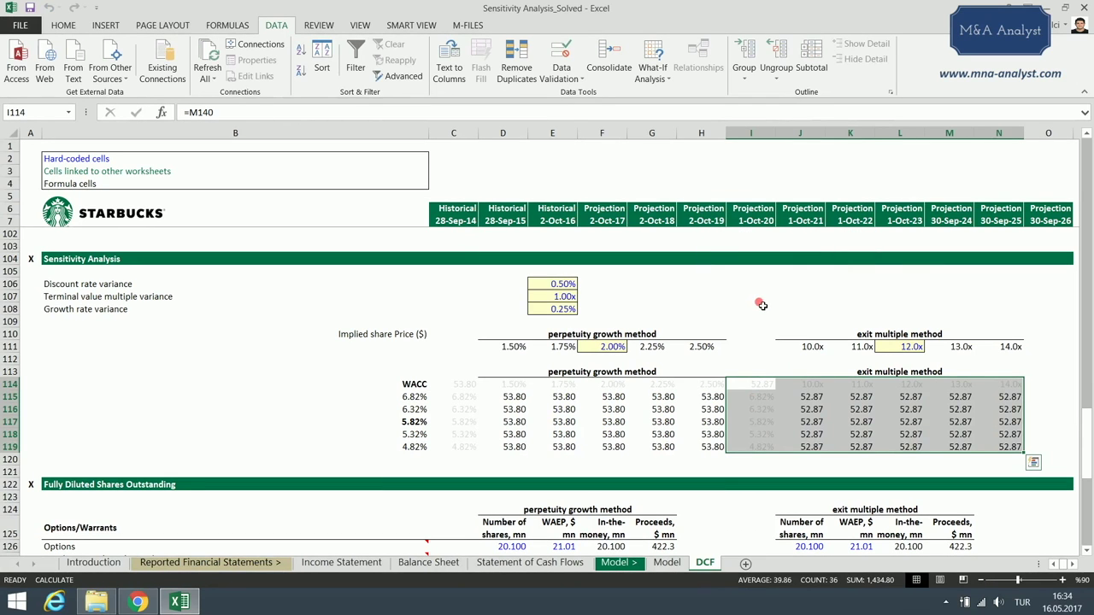
- Make the 52.87 base case result in L117 of the exit multiple table bold
left_click(365, 385)
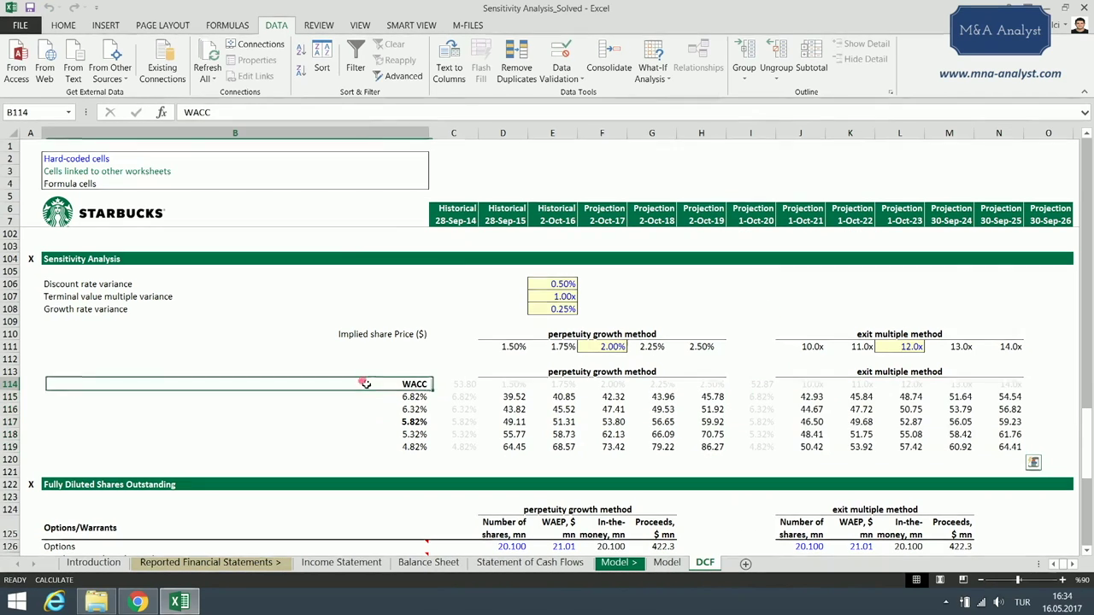
left_click(384, 347)
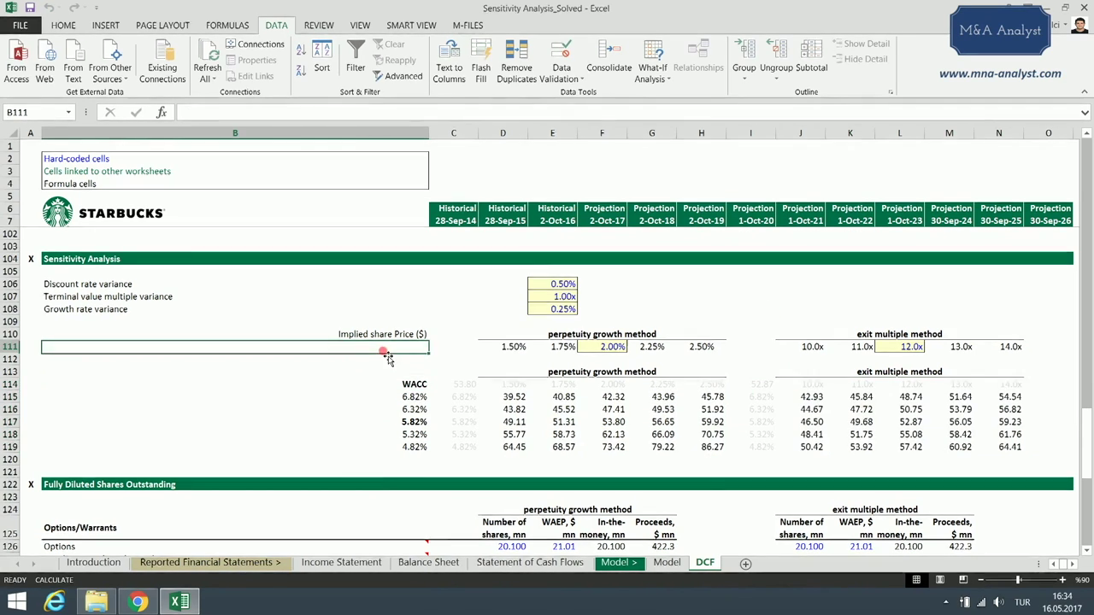
left_click(772, 320)
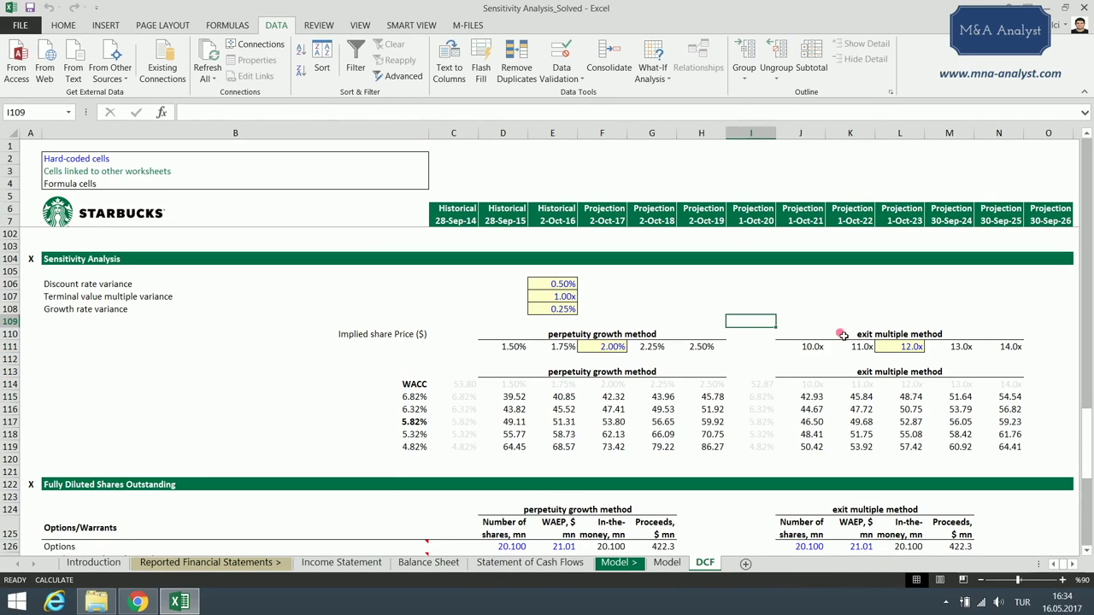
left_click(914, 425)
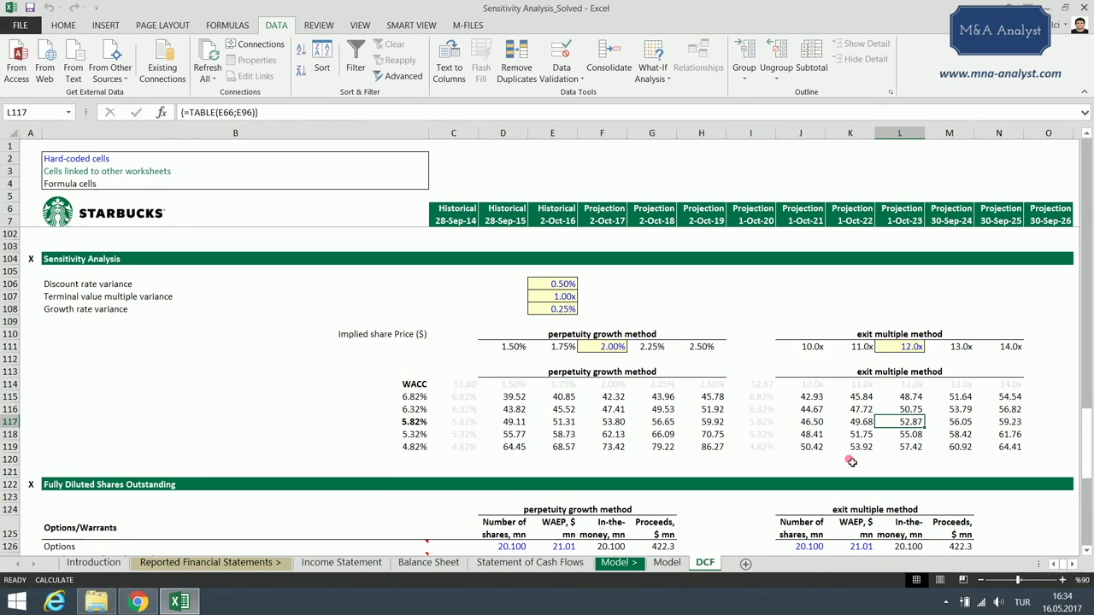
key("ctrl+b")
- Check the 12.0x and 5.82% base headings and the results, including 42.93 and 46.50
left_click(917, 389, "ctrl")
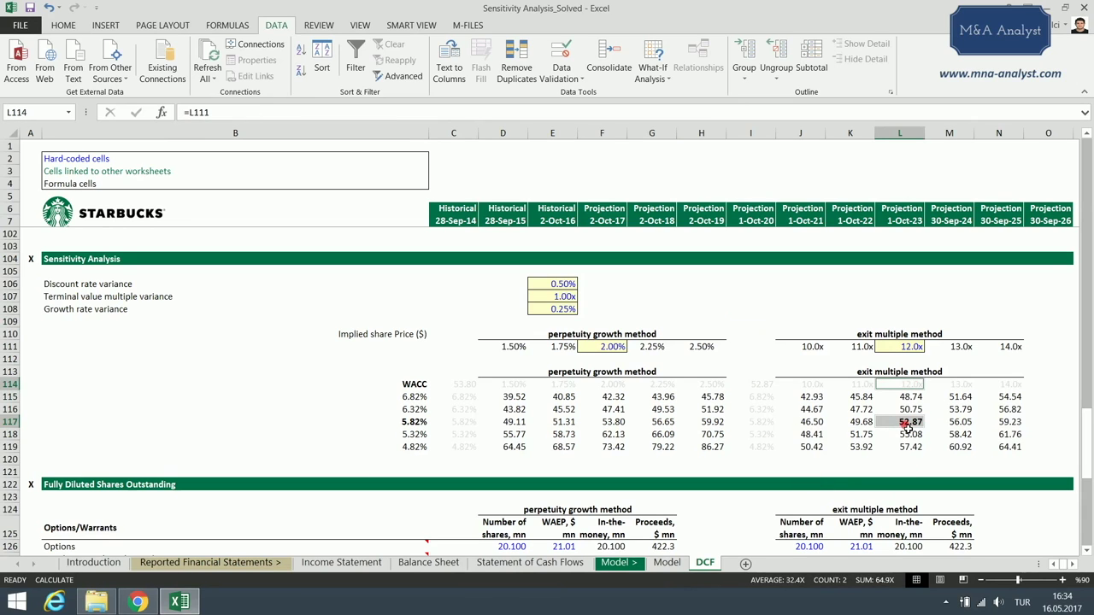
left_click(767, 424, "ctrl")
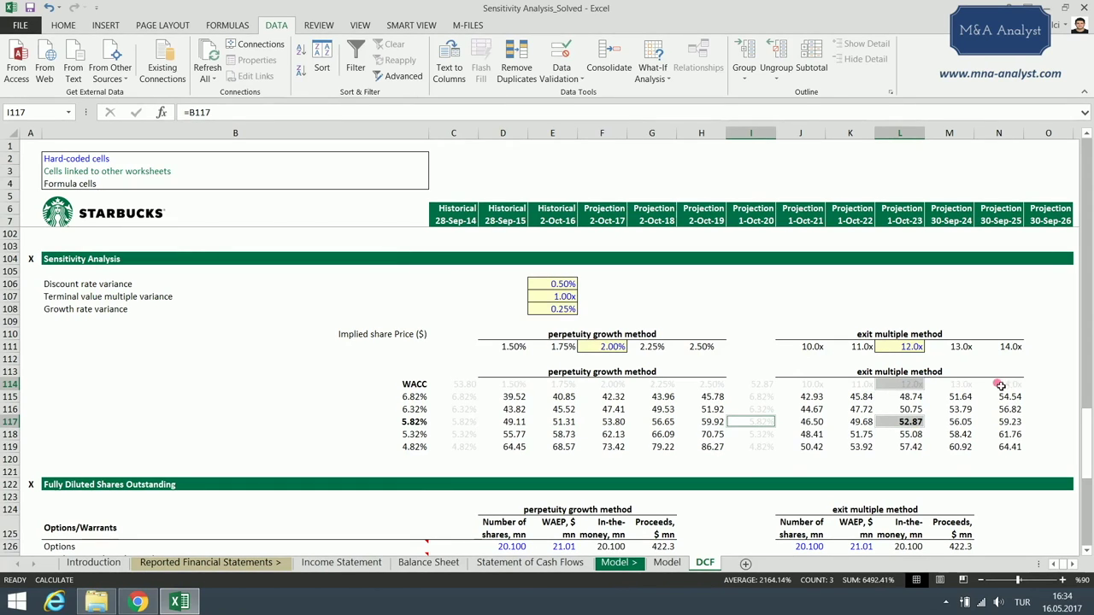
left_click(973, 436)
left_click(909, 421)
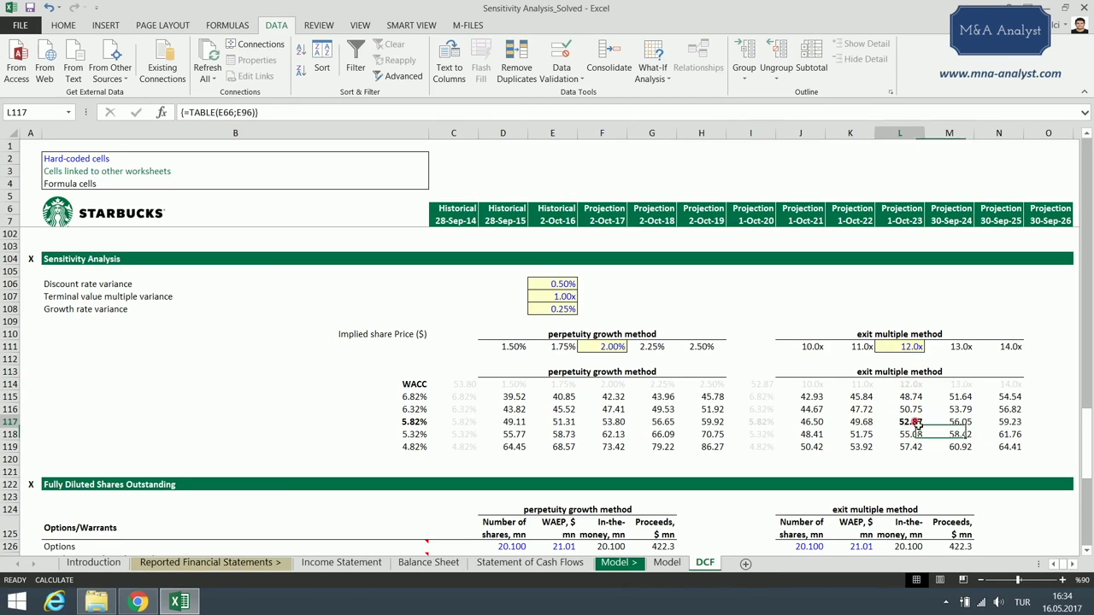
left_click(814, 396)
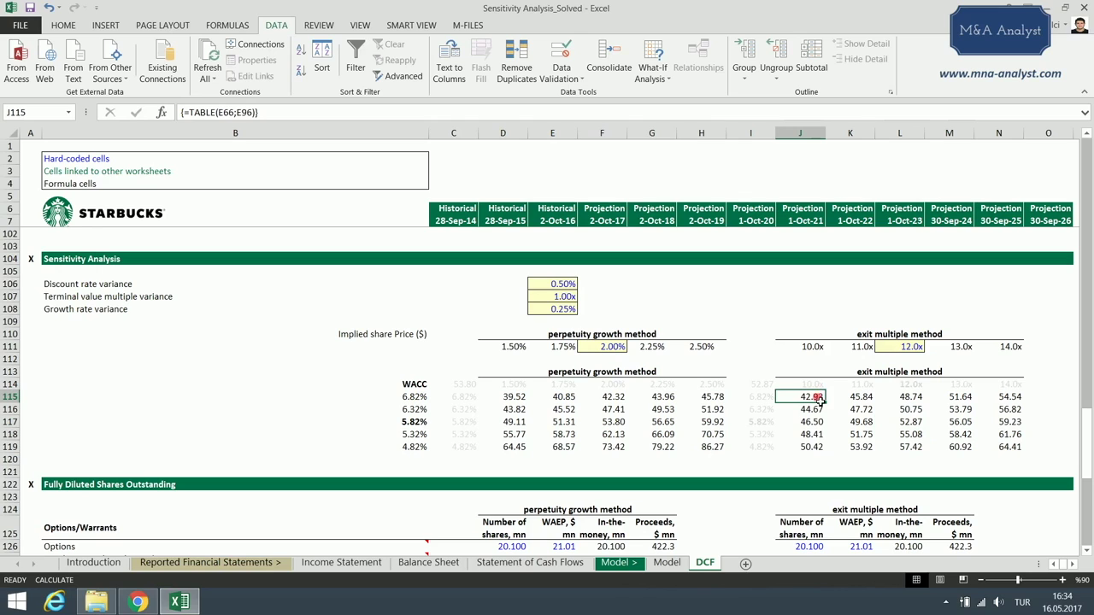
left_click(815, 419)
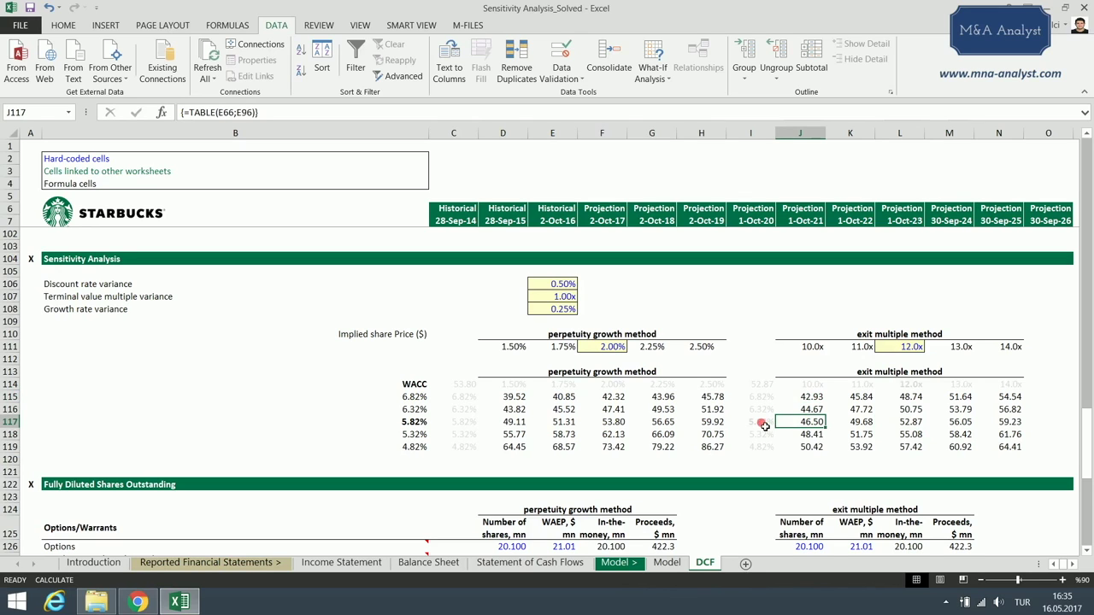
left_click(831, 427)
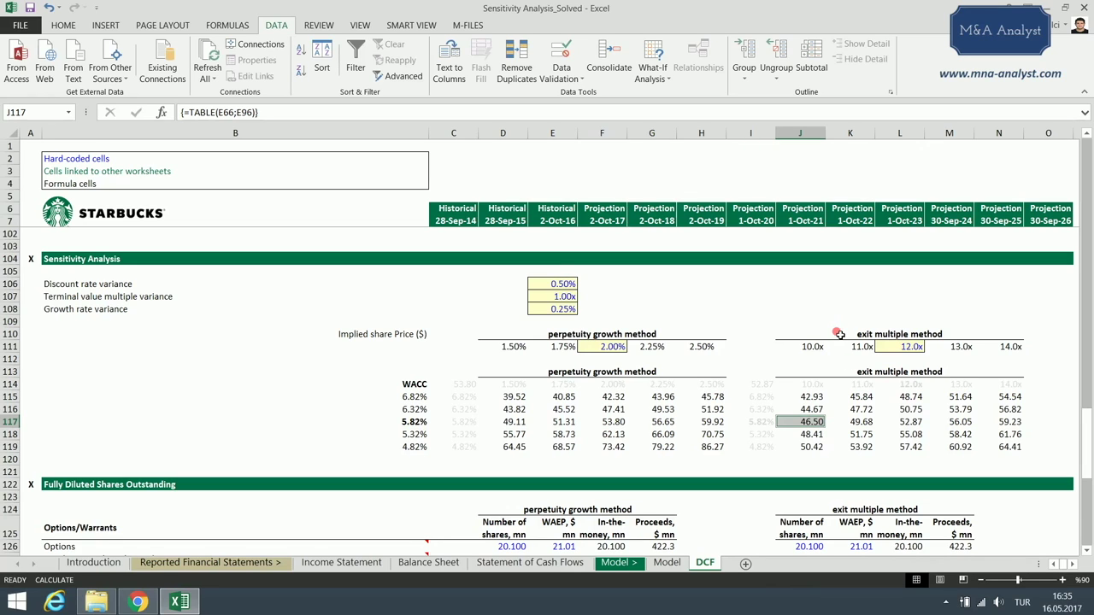
- Trace the WACC link in I117 back to its source cell with Ctrl+[
left_click(752, 421)
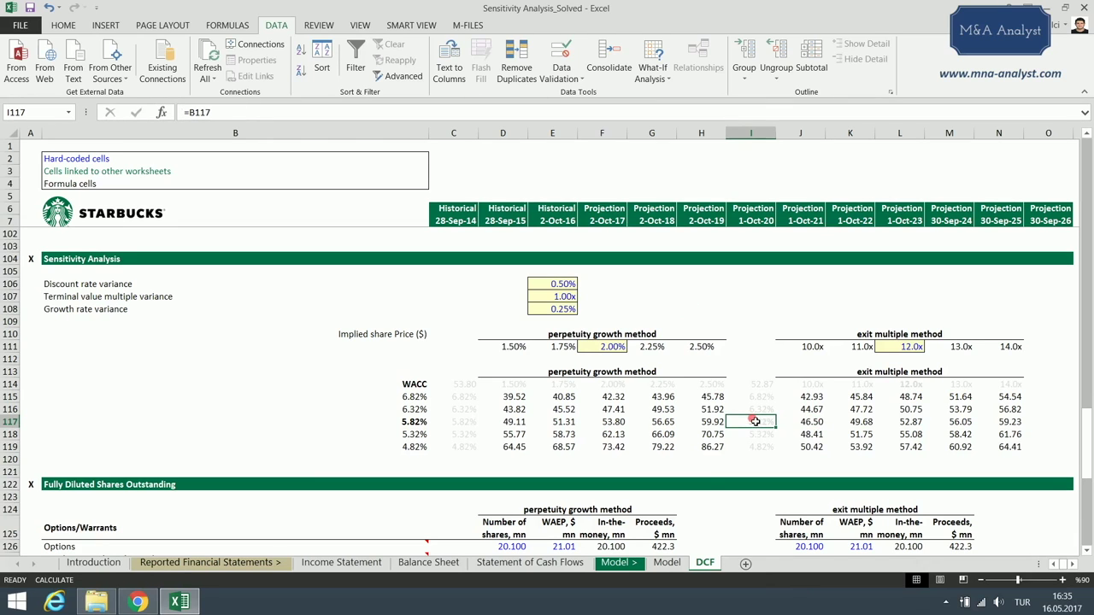
key("ctrl+bracketleft")
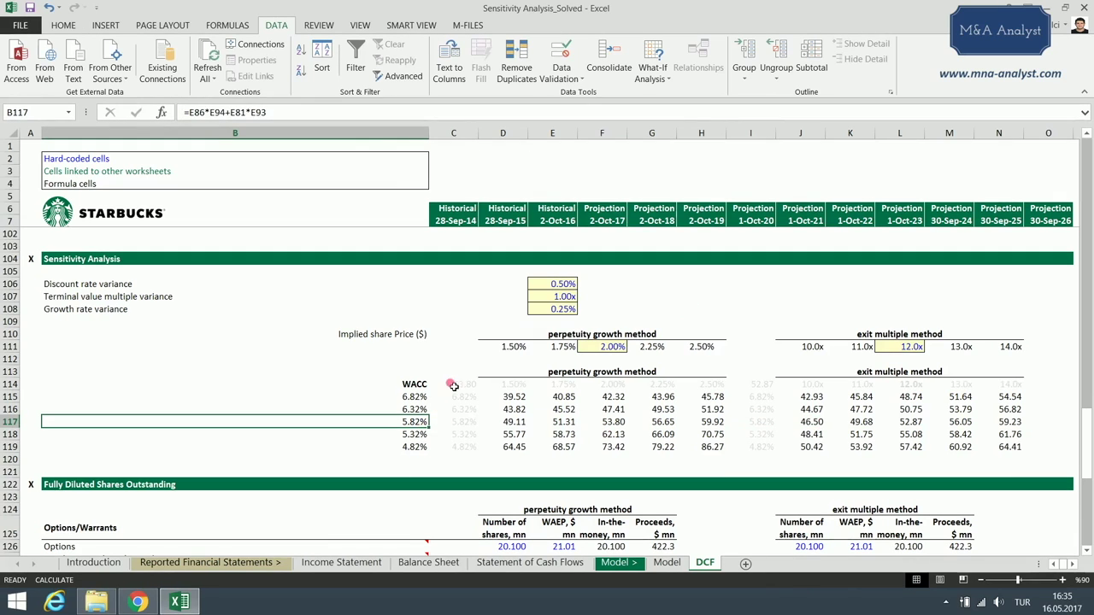
left_click(469, 334)
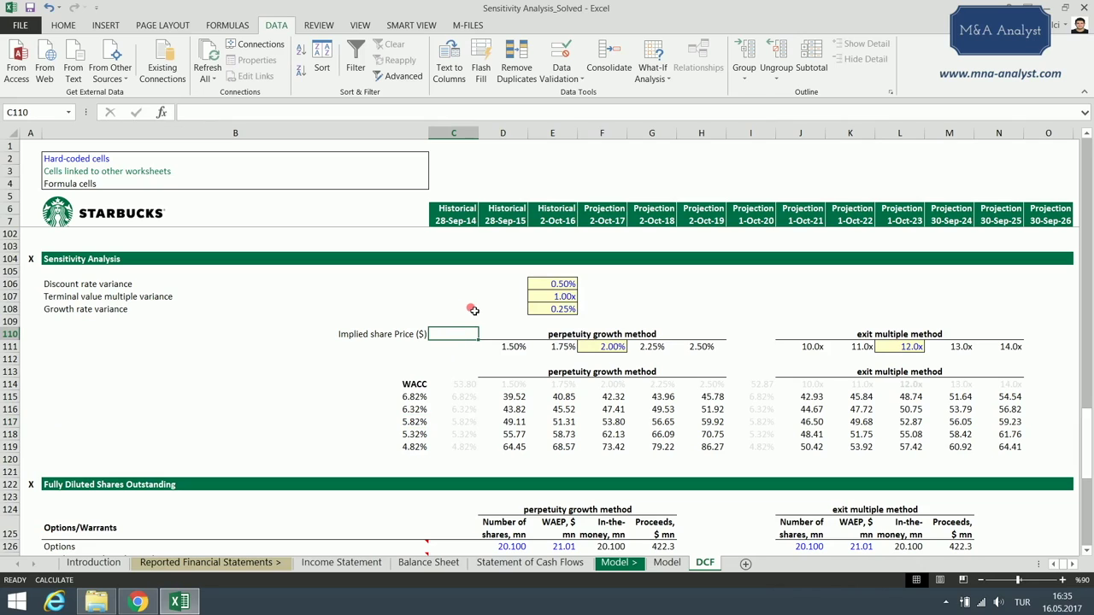